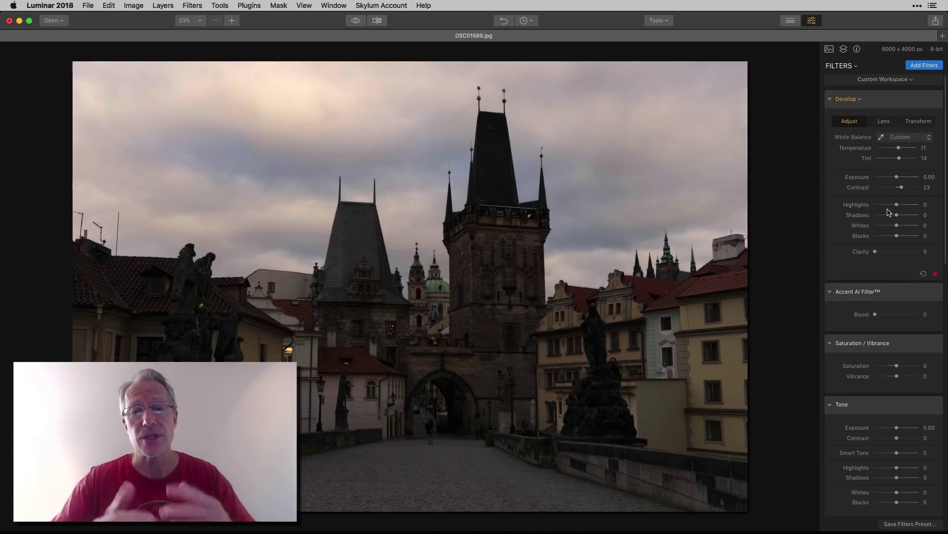
- Set the Develop filter's Shadows to 34, Clarity to 33, Temperature to 19 and Tint to 23
drag(897, 215, 906, 217)
drag(875, 252, 889, 253)
drag(899, 148, 903, 160)
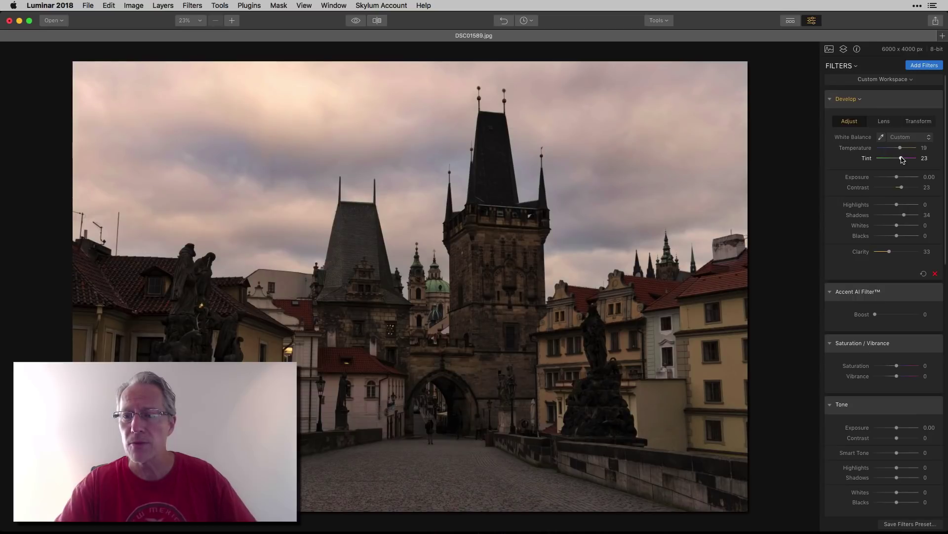
- Compare the edited photo with the original and reset all Develop filter adjustments
click(356, 21)
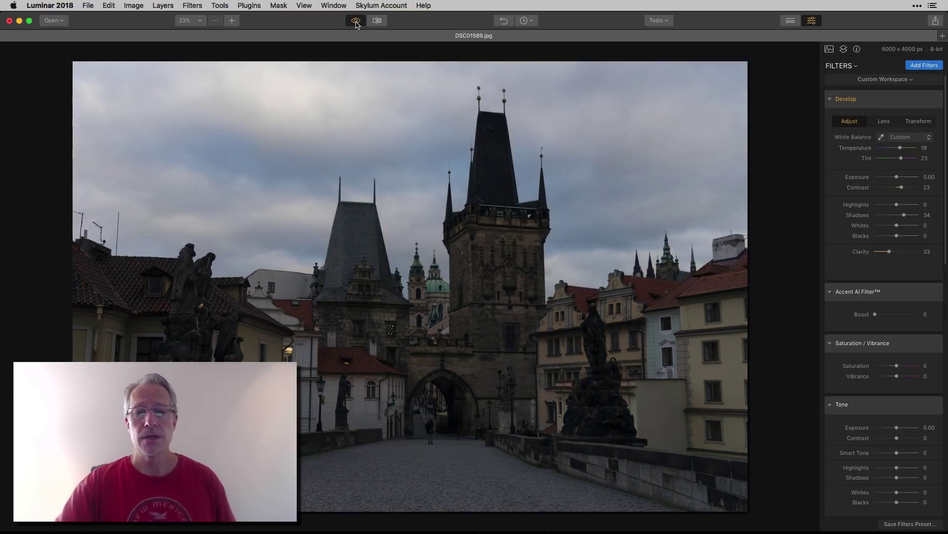
click(356, 22)
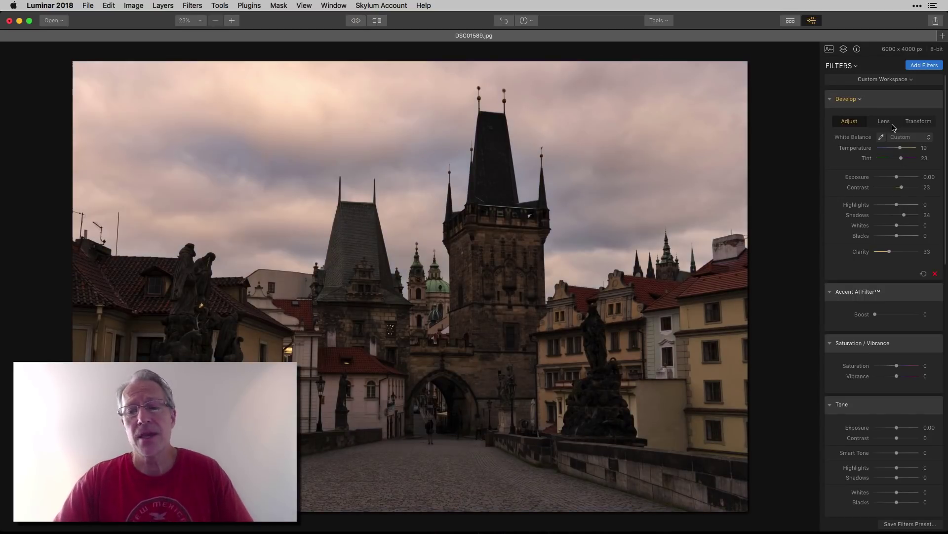
click(924, 273)
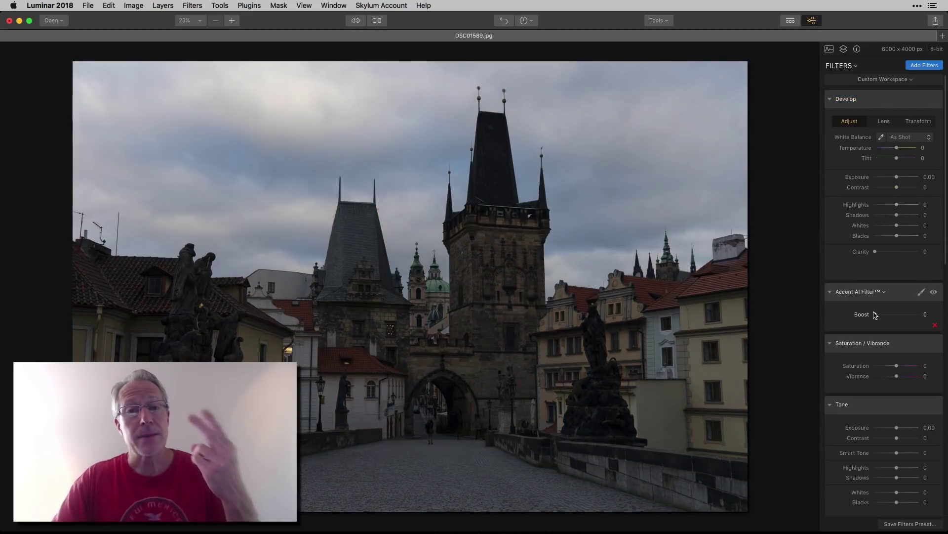
- Try the Accent AI Filter's Boost at 100 and at 55, returning it to zero after each trial
drag(875, 314, 926, 314)
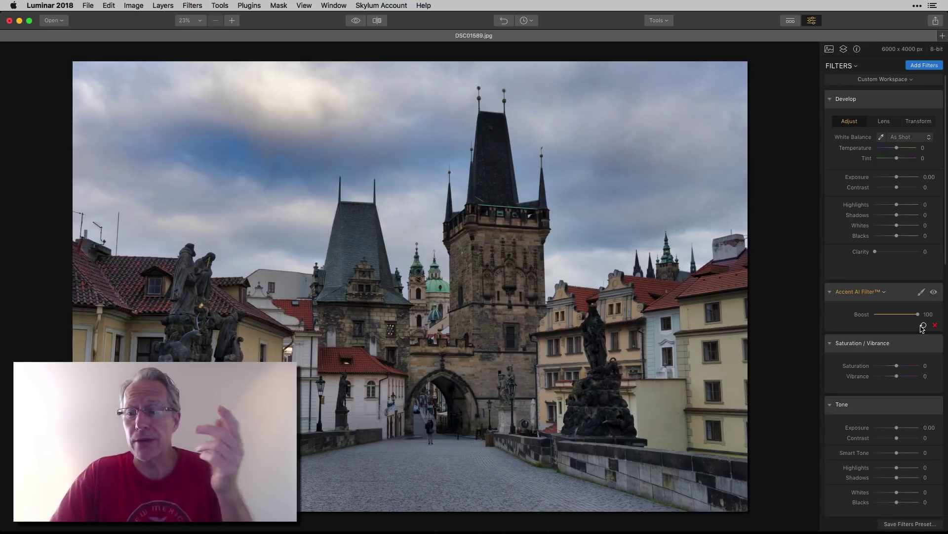
drag(918, 314, 857, 317)
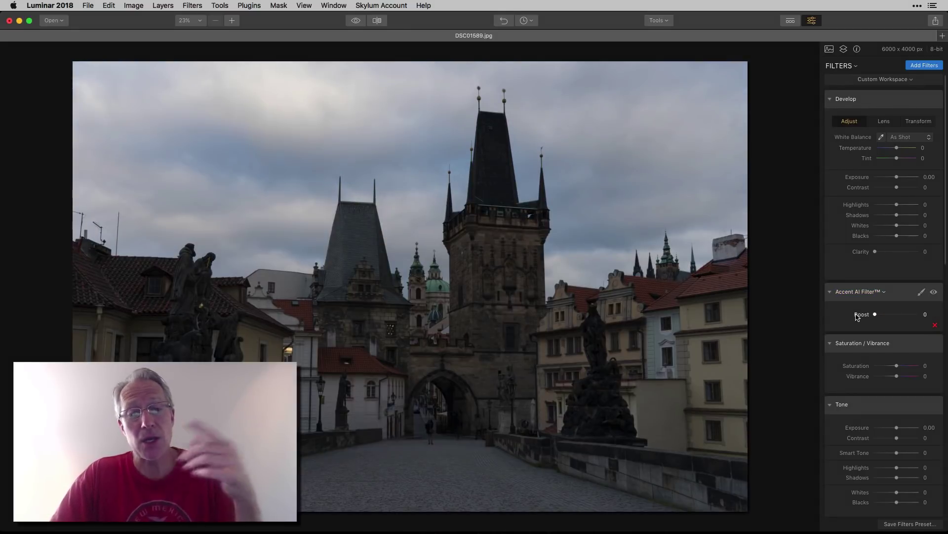
click(922, 292)
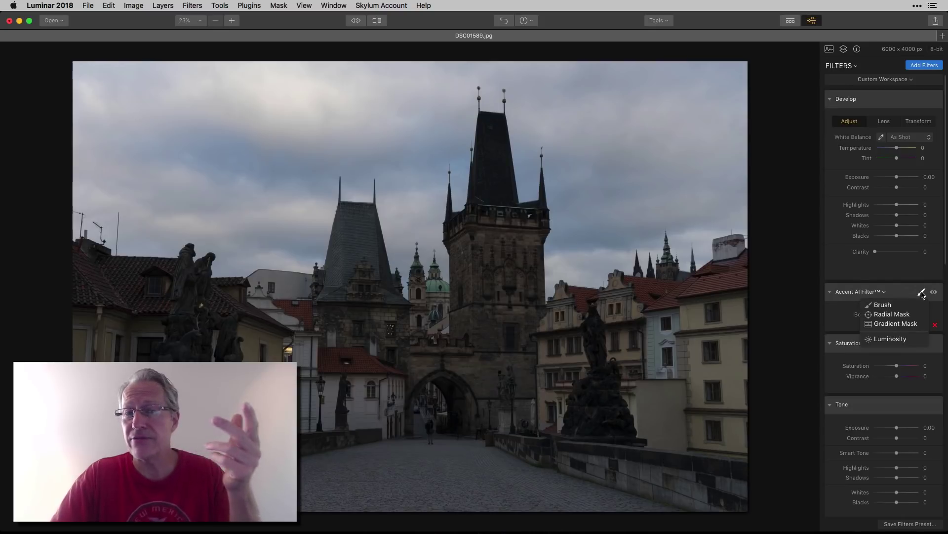
click(922, 292)
drag(874, 314, 903, 317)
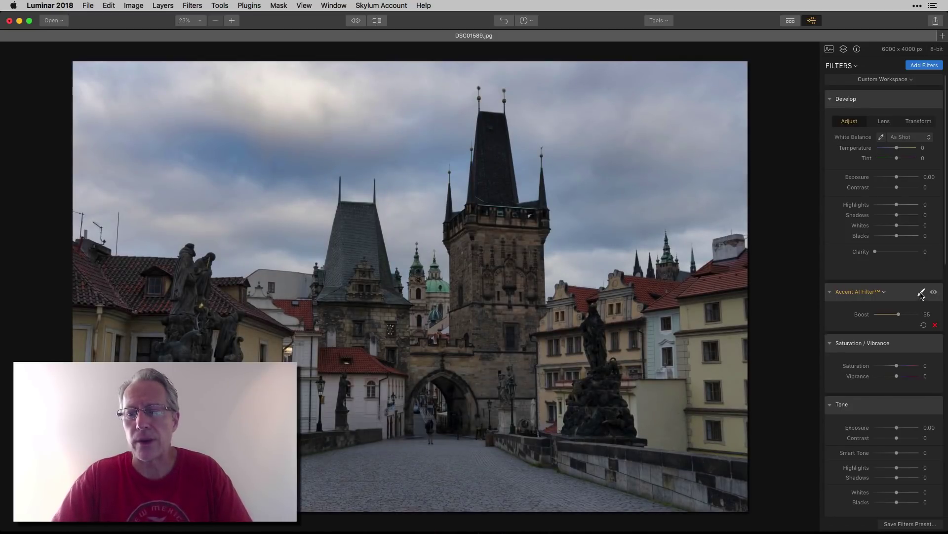
click(924, 326)
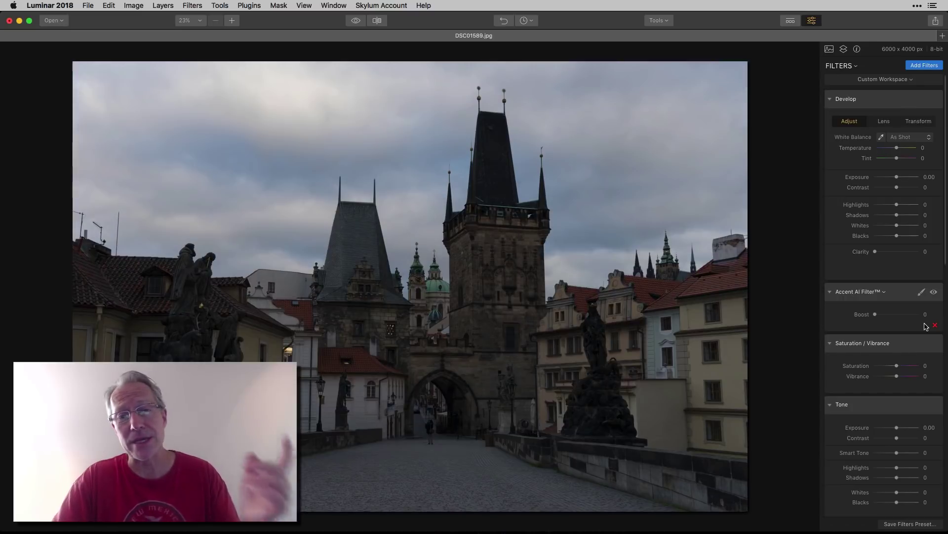
- Try Saturation at 51, then Saturation 4 with Vibrance 62, compare with the original and reset the Saturation / Vibrance filter
scroll(870, 334, down, 5)
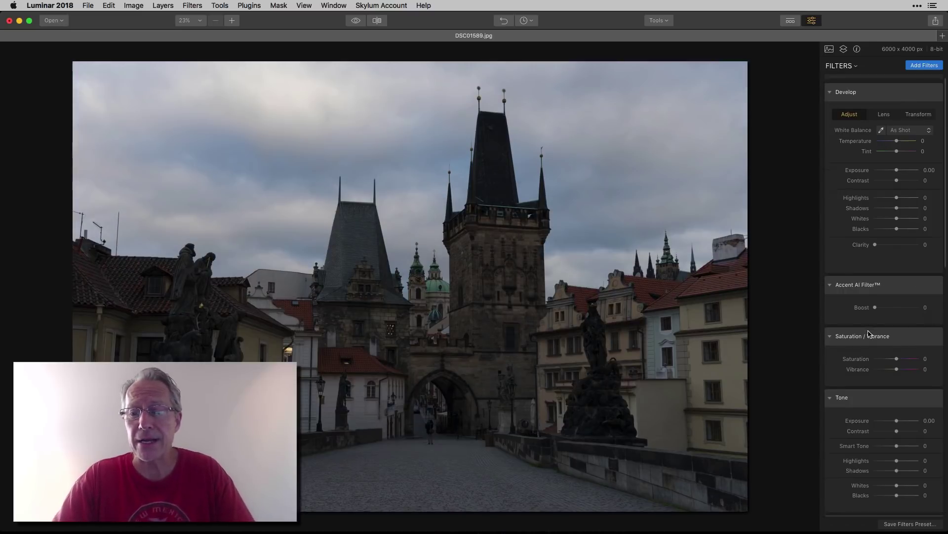
scroll(882, 294, up, 3)
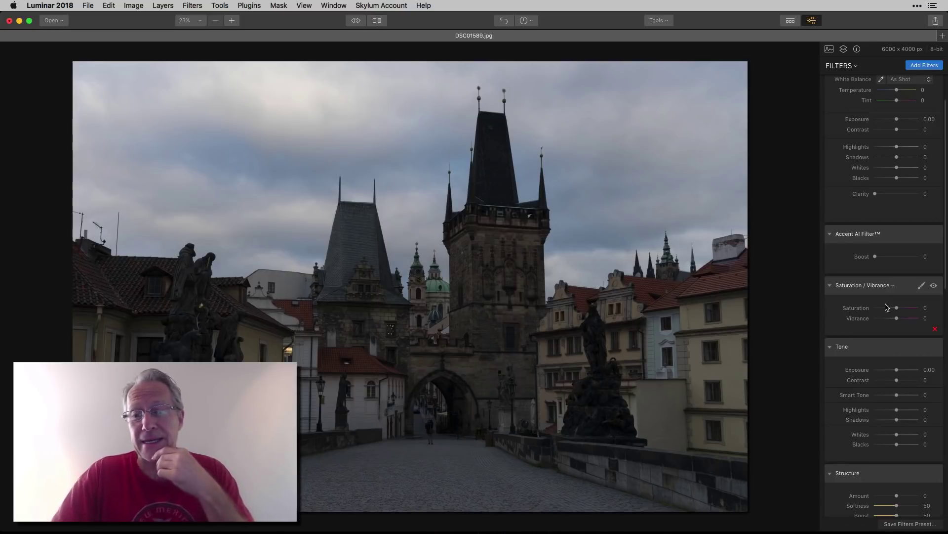
drag(897, 309, 912, 309)
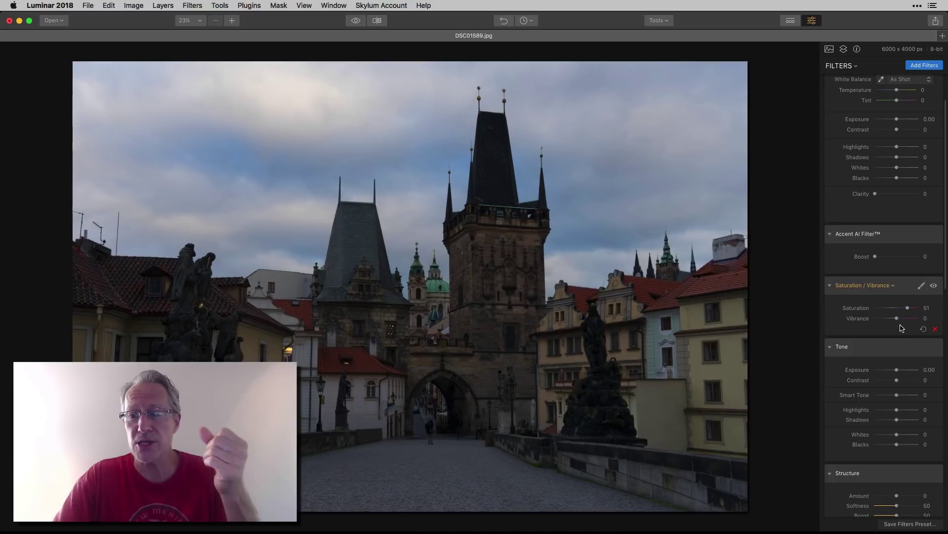
mouse_move(897, 320)
mouse_down()
mouse_move(910, 319)
mouse_move(898, 309)
mouse_up()
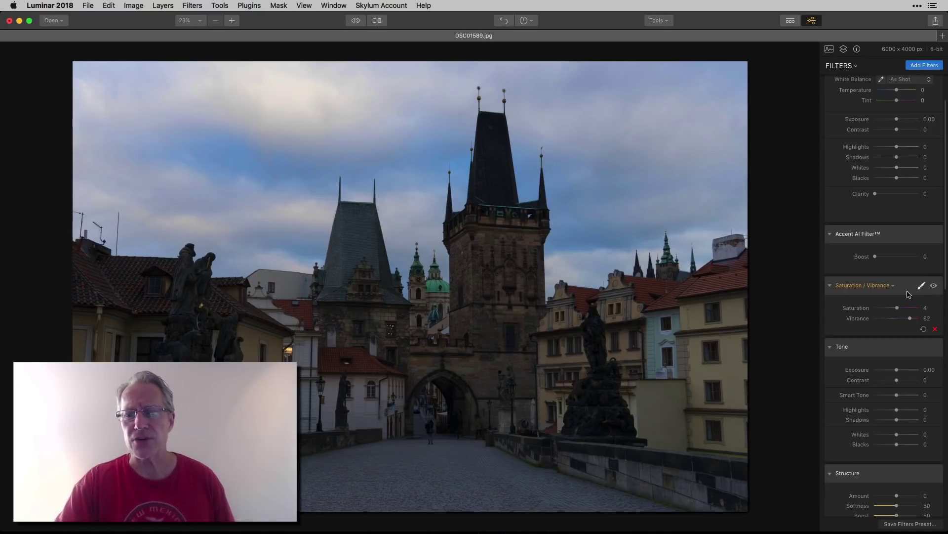
click(356, 21)
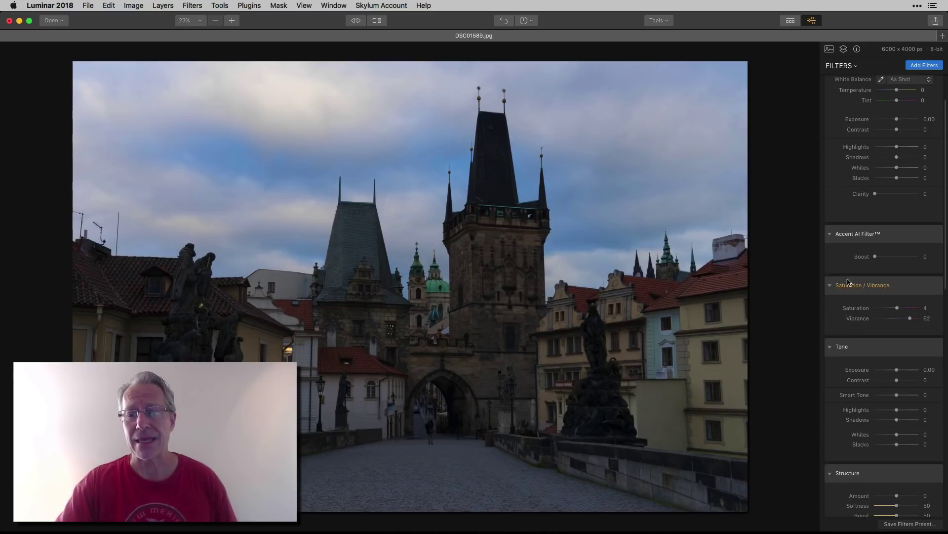
click(924, 330)
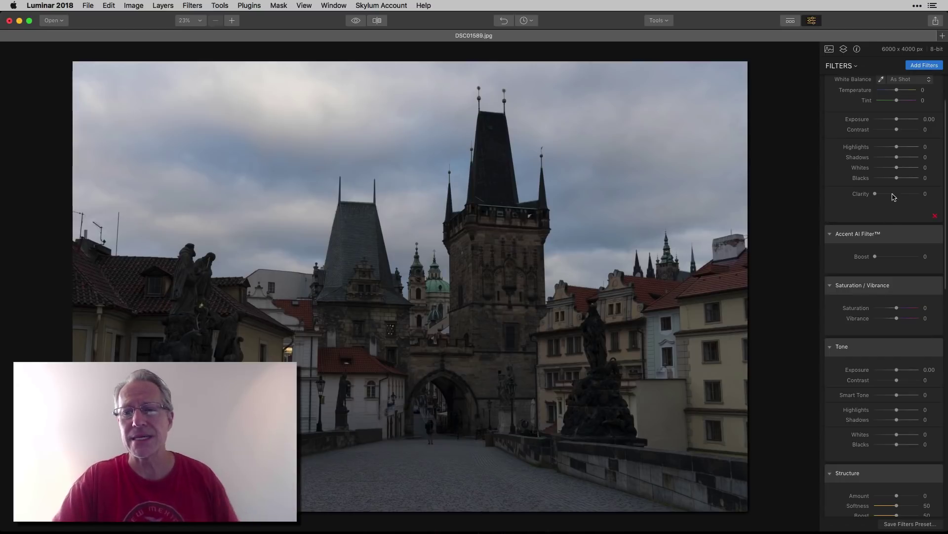
- Review the controls of the workspace filters from Develop down to Brilliance / Warmth
scroll(891, 188, up, 3)
scroll(889, 186, down, 4)
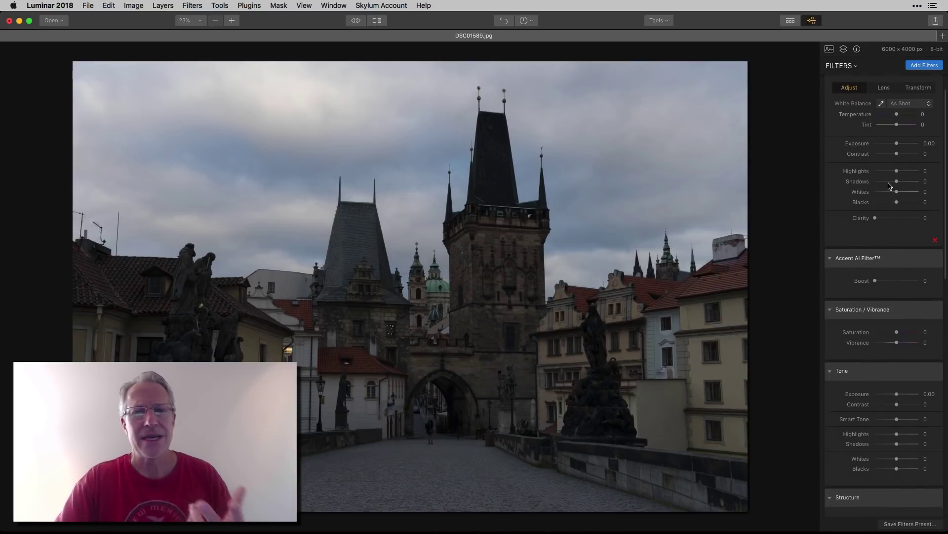
scroll(889, 185, down, 1)
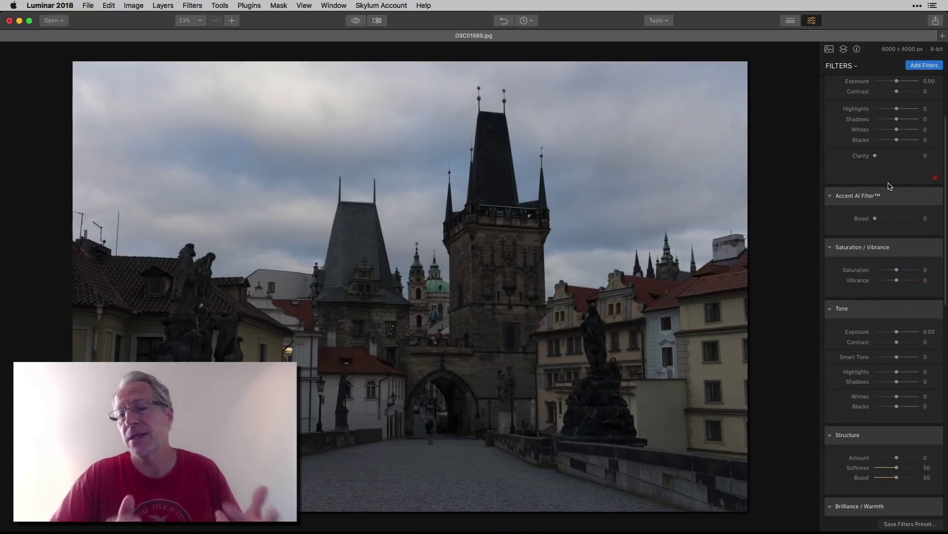
scroll(889, 186, down, 3)
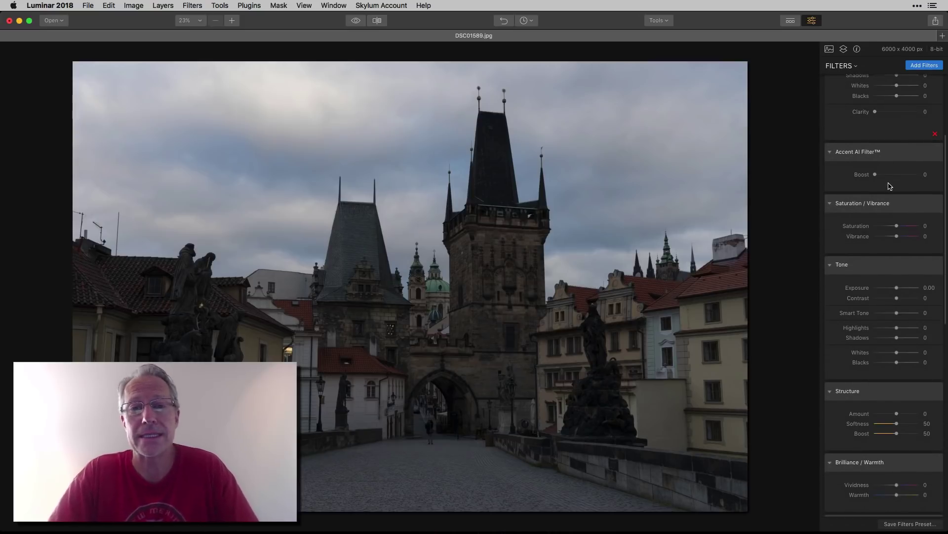
scroll(889, 186, up, 1)
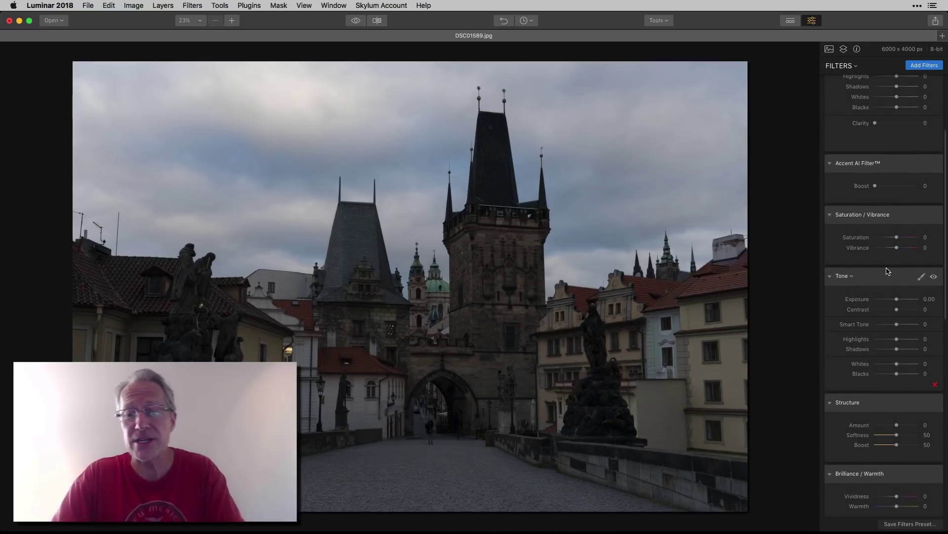
scroll(889, 258, down, 1)
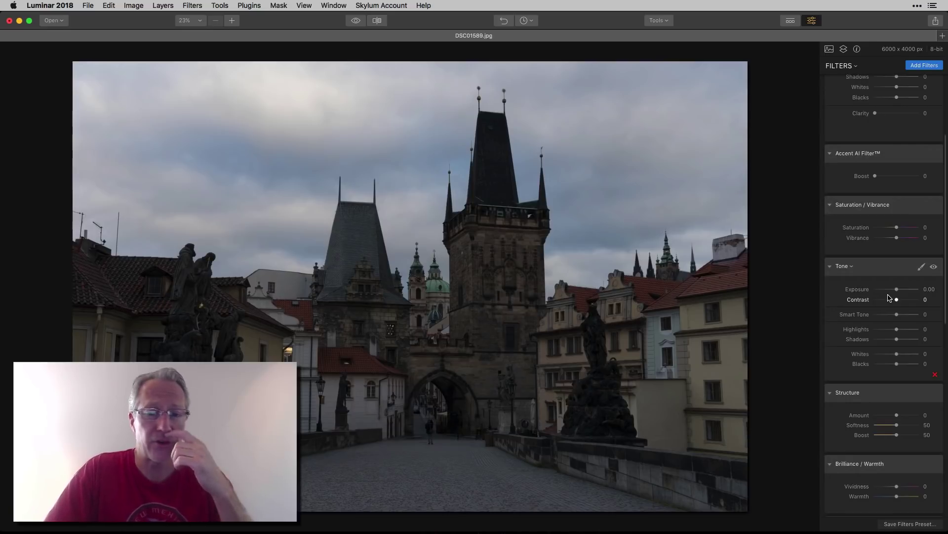
scroll(889, 298, up, 5)
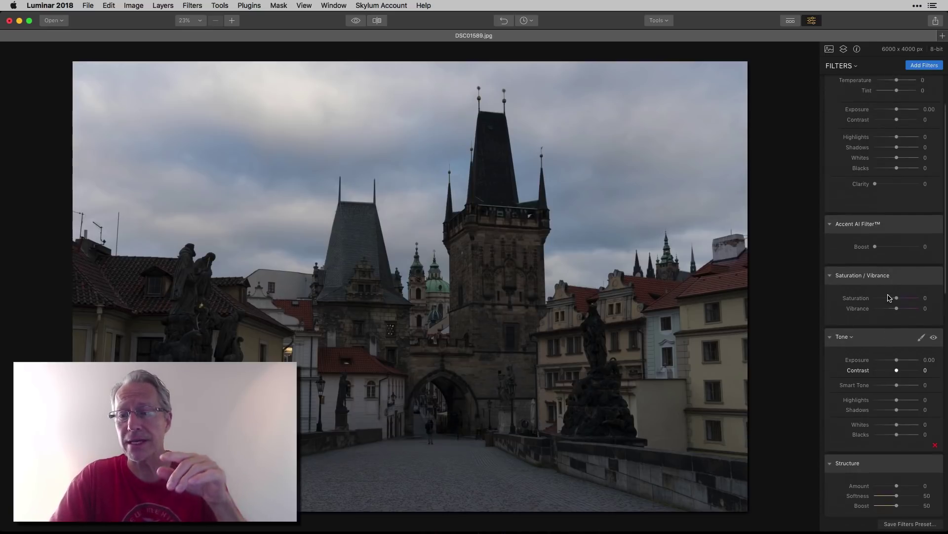
scroll(881, 244, down, 2)
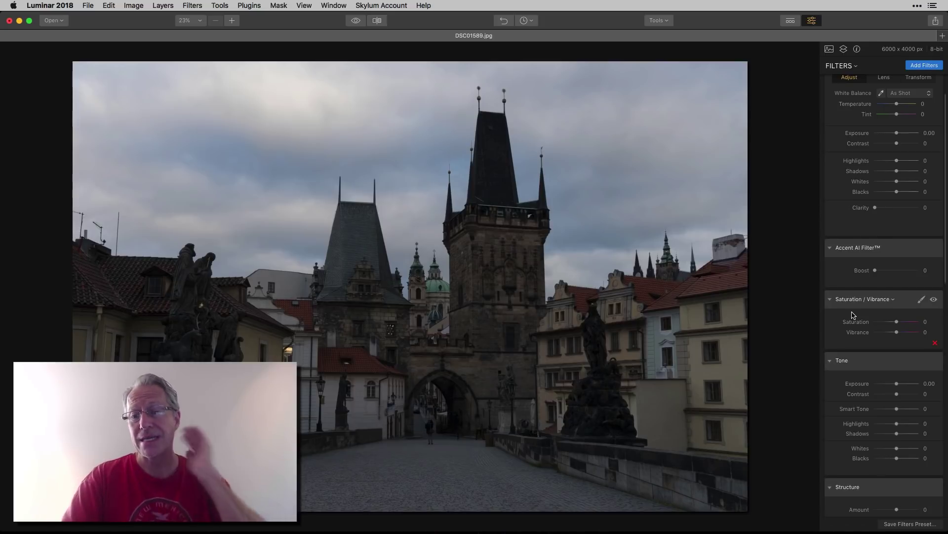
- Try the Tone filter with Contrast at 28 and Smart Tone at 40, lower Smart Tone to 24 and reset the filter
scroll(864, 346, down, 1)
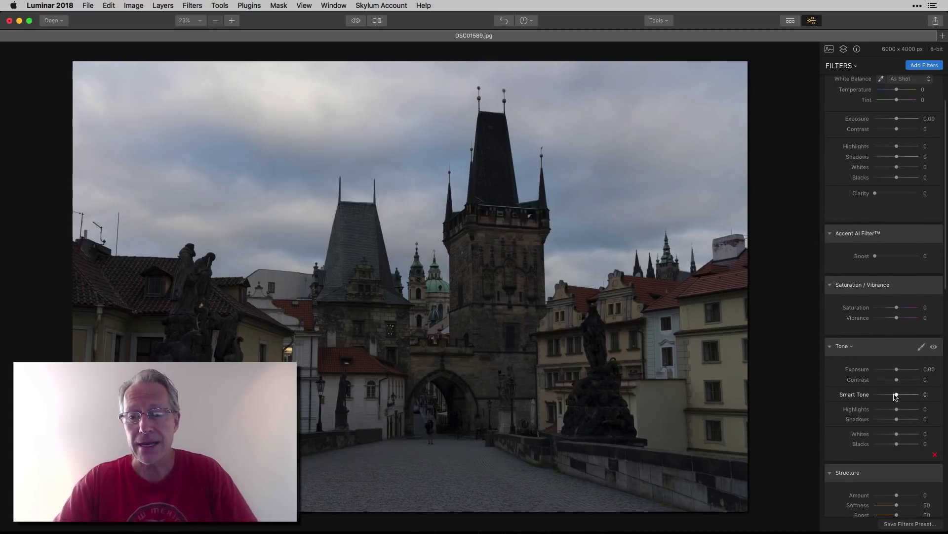
mouse_move(897, 394)
mouse_down()
mouse_move(911, 394)
mouse_move(900, 380)
mouse_move(907, 388)
mouse_up()
scroll(904, 384, down, 1)
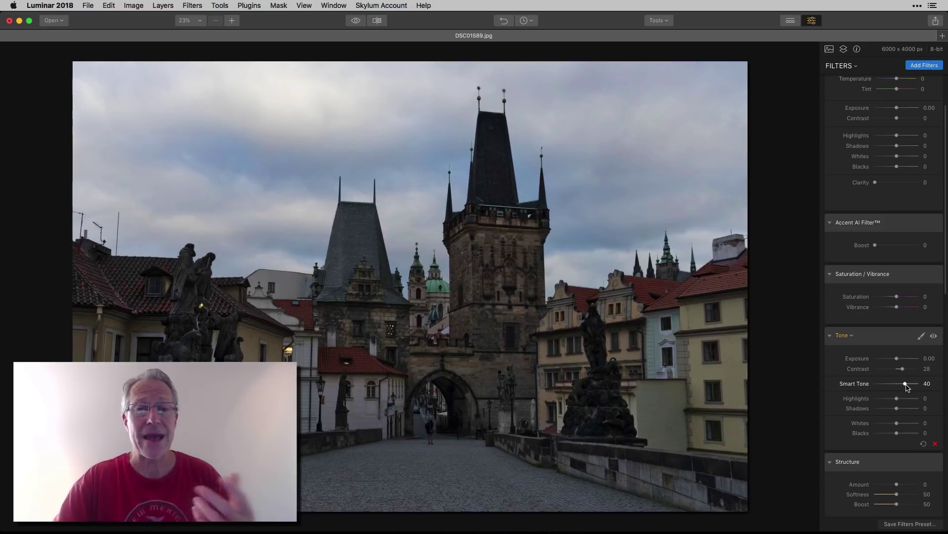
mouse_move(907, 386)
mouse_down()
mouse_move(860, 386)
mouse_move(904, 390)
mouse_up()
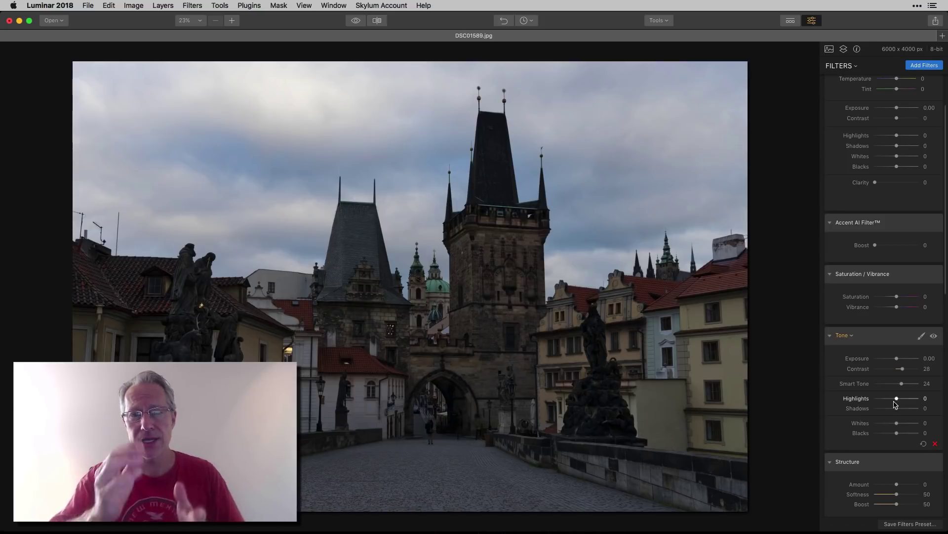
click(924, 443)
- Set the Accent AI Filter's Boost to 65 and the Structure filter's Amount to 62
scroll(842, 380, down, 5)
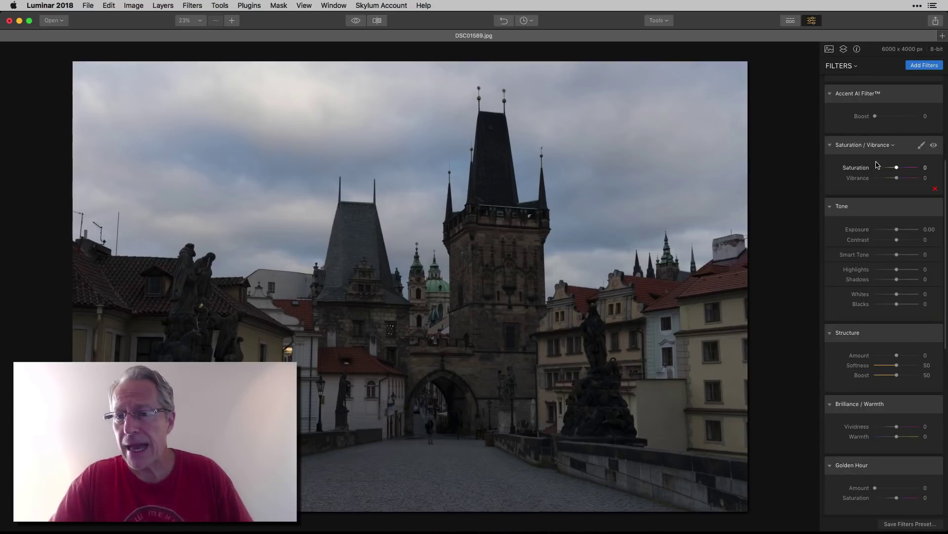
drag(876, 117, 904, 117)
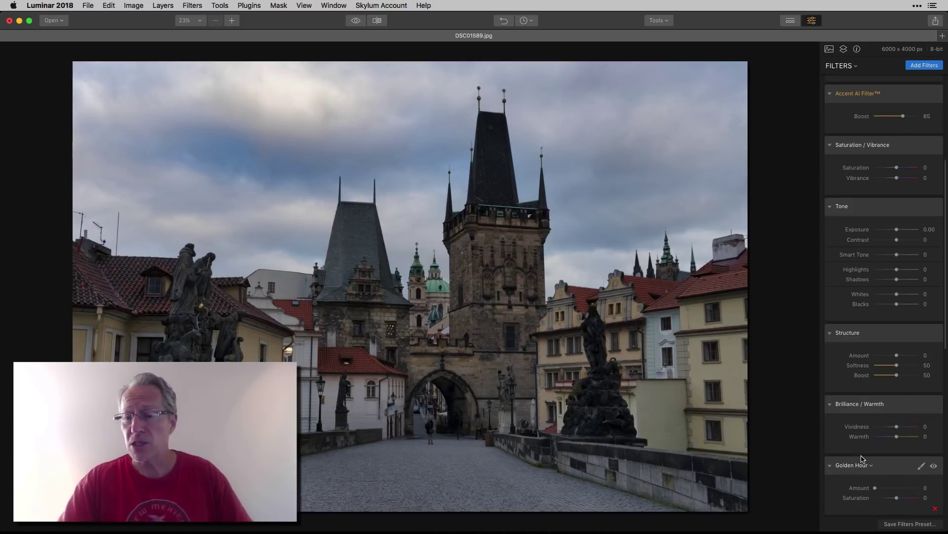
drag(897, 356, 912, 357)
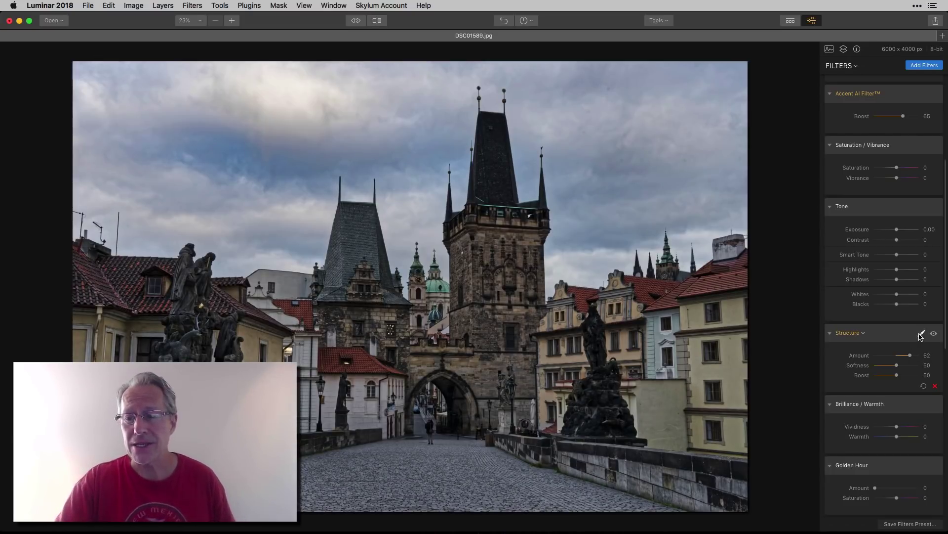
- Paint a brush mask for the Structure filter over the buildings and street at 70% opacity
click(922, 334)
click(898, 347)
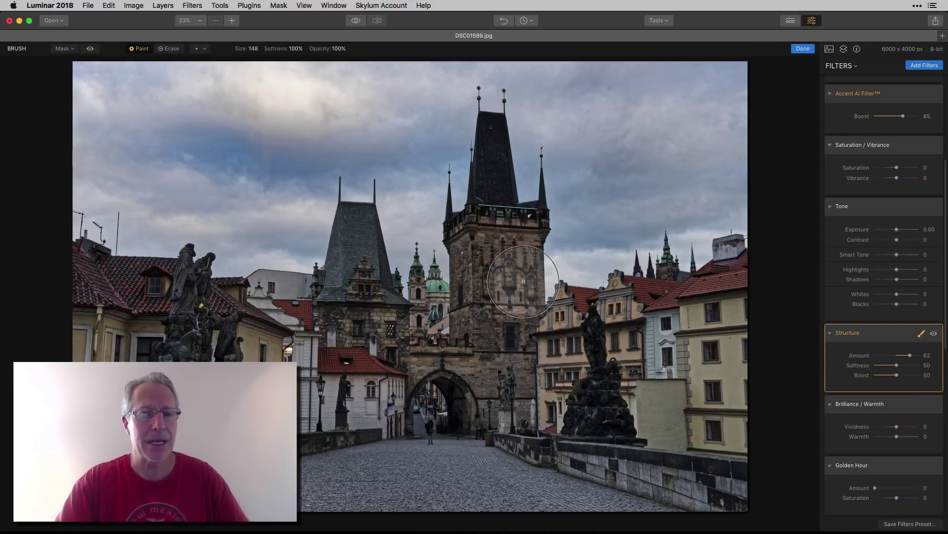
click(339, 49)
drag(341, 61, 325, 60)
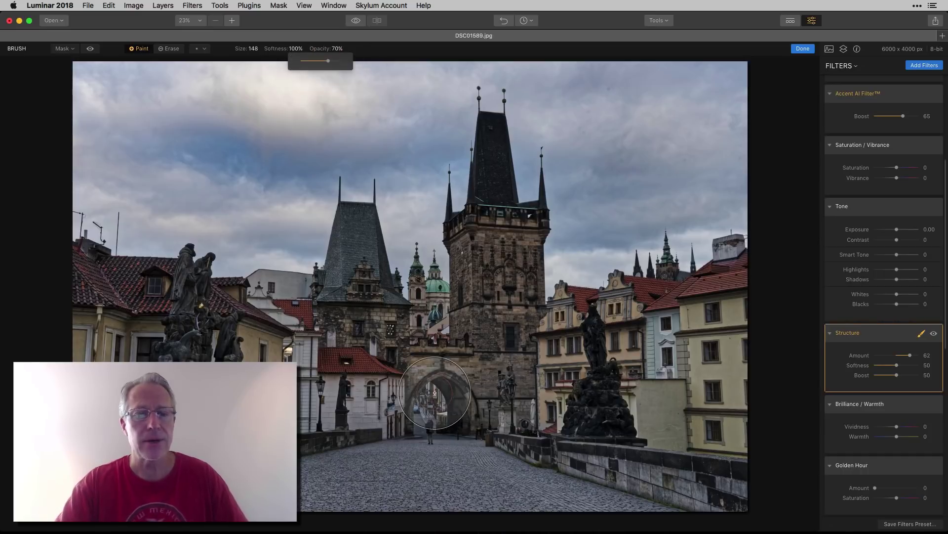
click(499, 264)
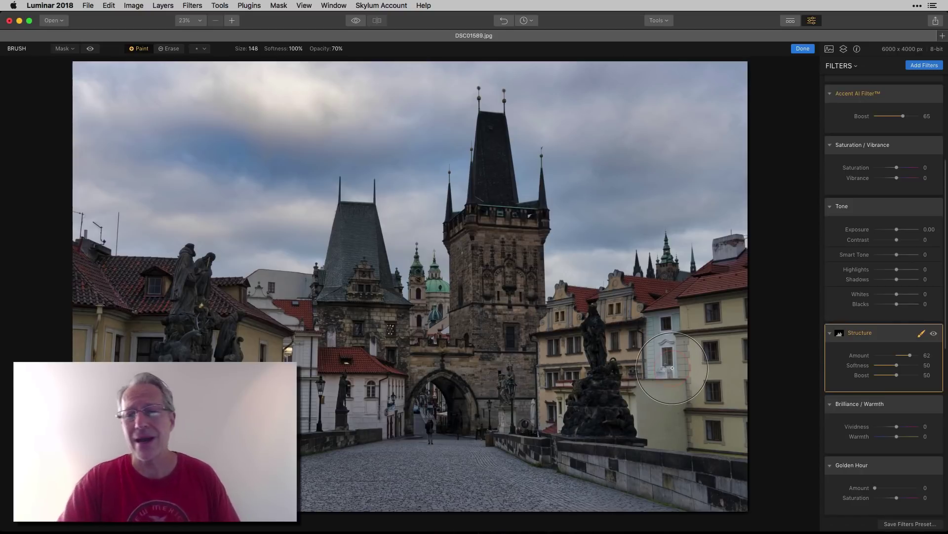
click(803, 49)
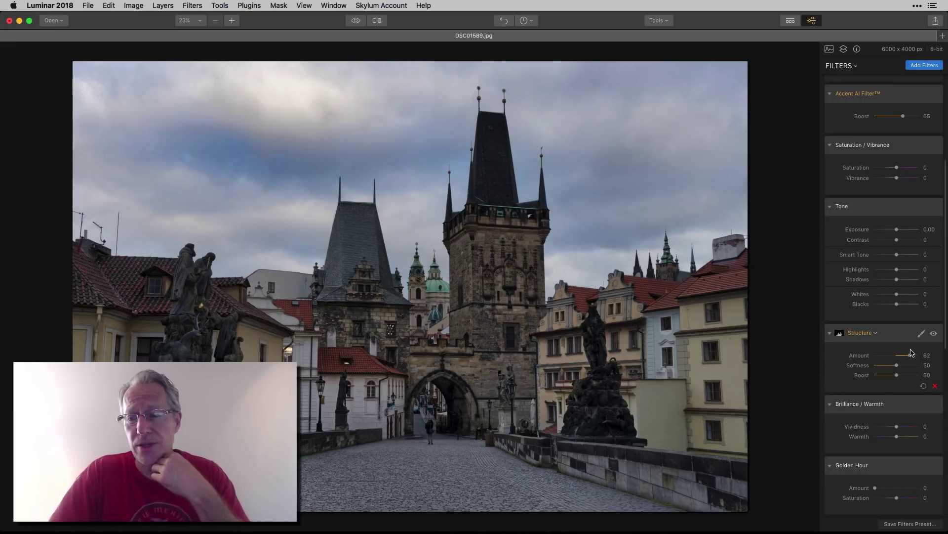
- Reset the Structure filter's sliders and clear its painted mask
click(924, 386)
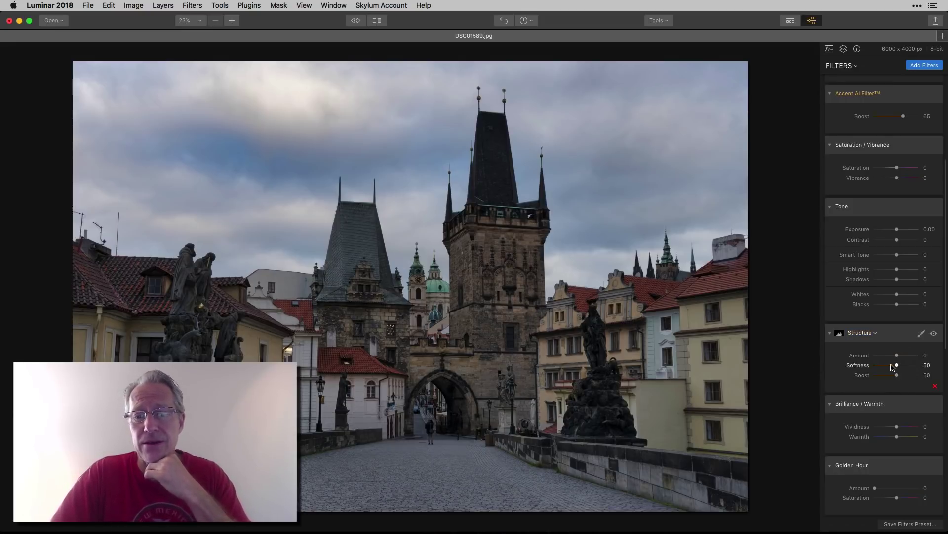
click(871, 334)
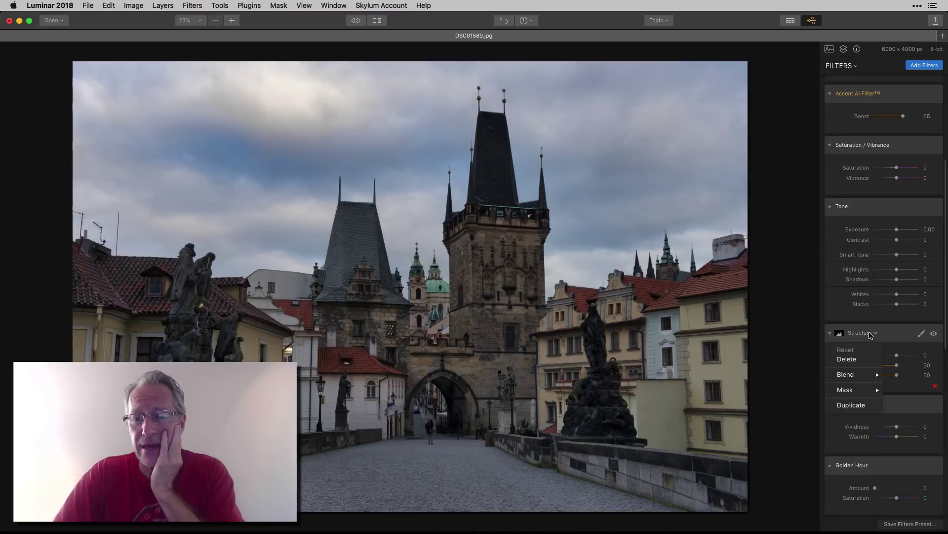
mouse_move(870, 389)
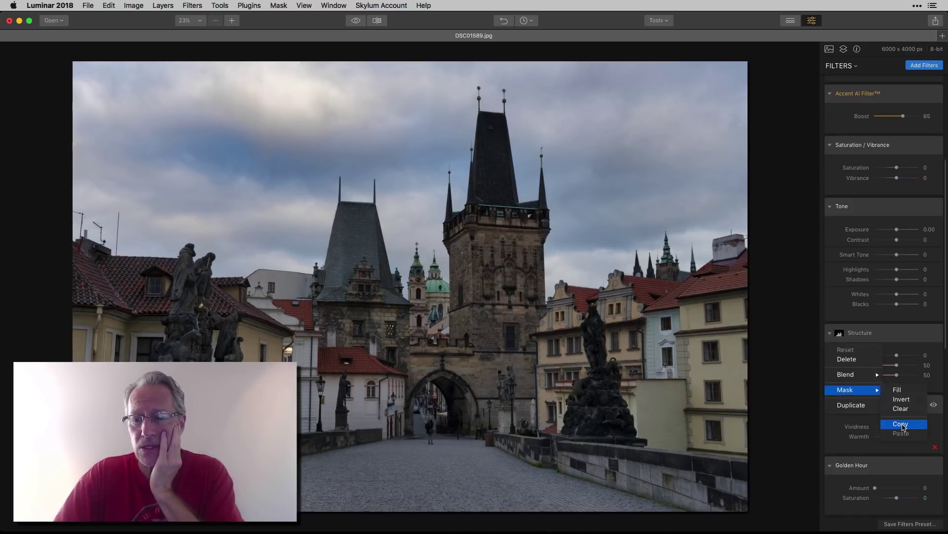
click(901, 408)
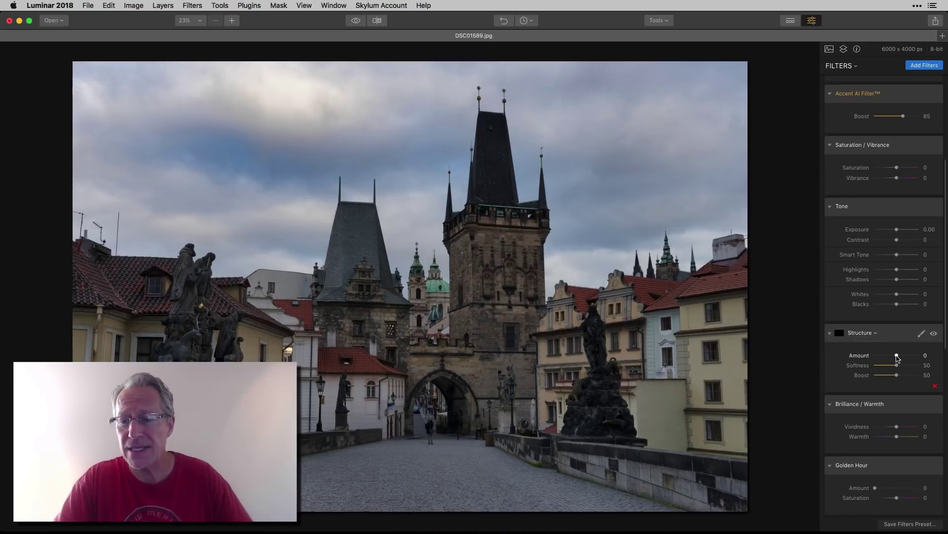
- Try the Structure filter with Amount at -100 and Boost at 100, and reset the filter
drag(898, 357, 834, 352)
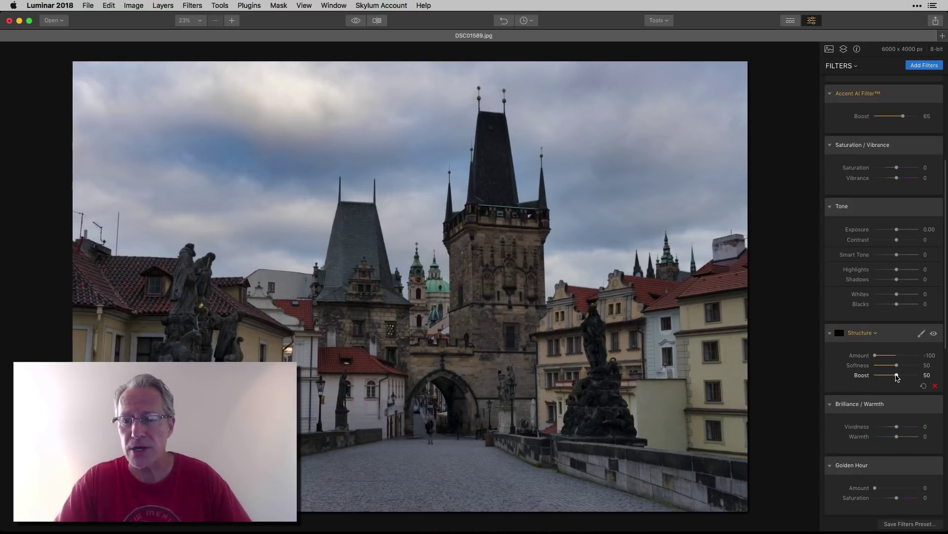
drag(897, 375, 941, 374)
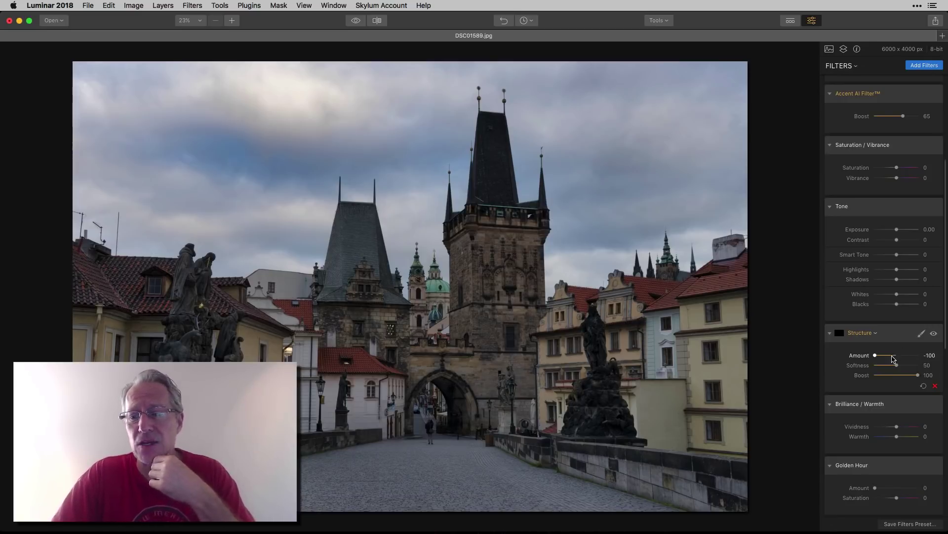
click(925, 386)
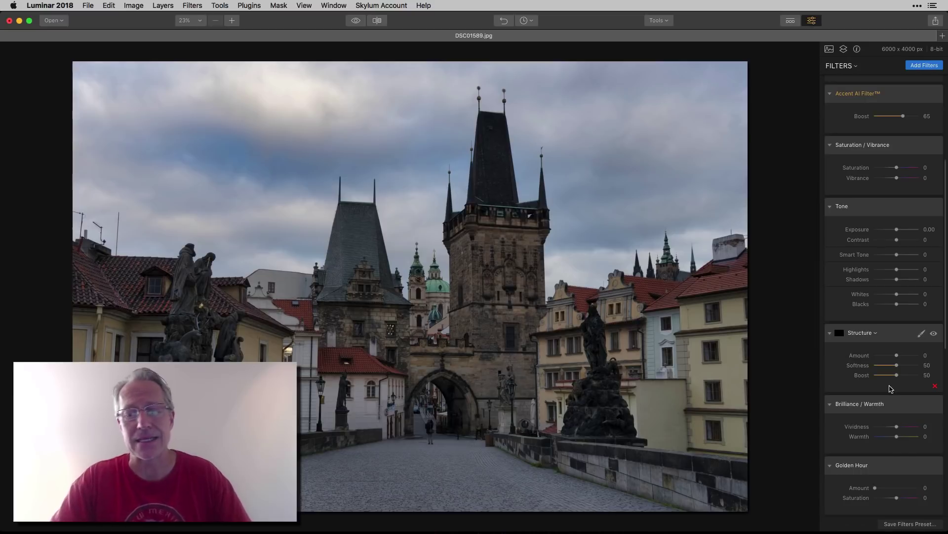
- Try the Brilliance / Warmth filter with Vividness at 56 and Warmth at 37, compare with the original photo and reset the filter
scroll(891, 389, down, 5)
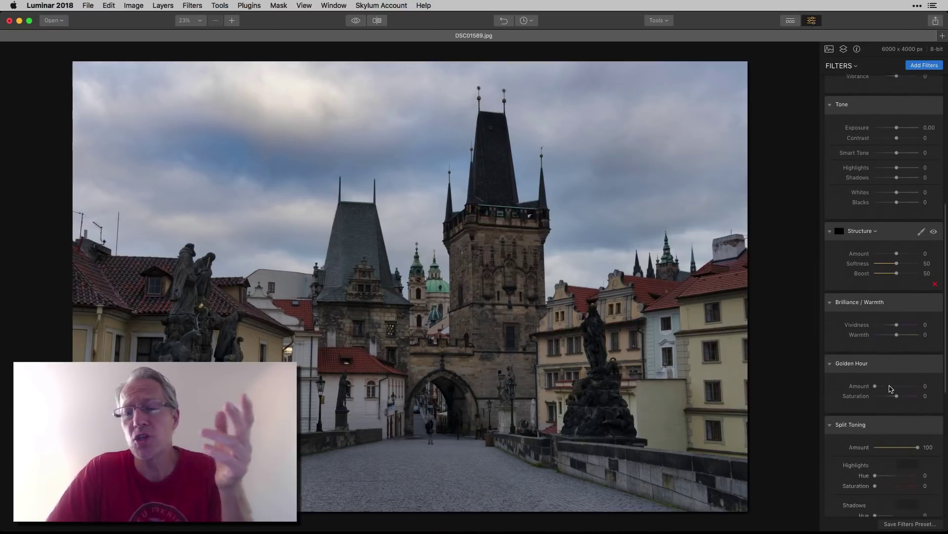
scroll(890, 389, down, 1)
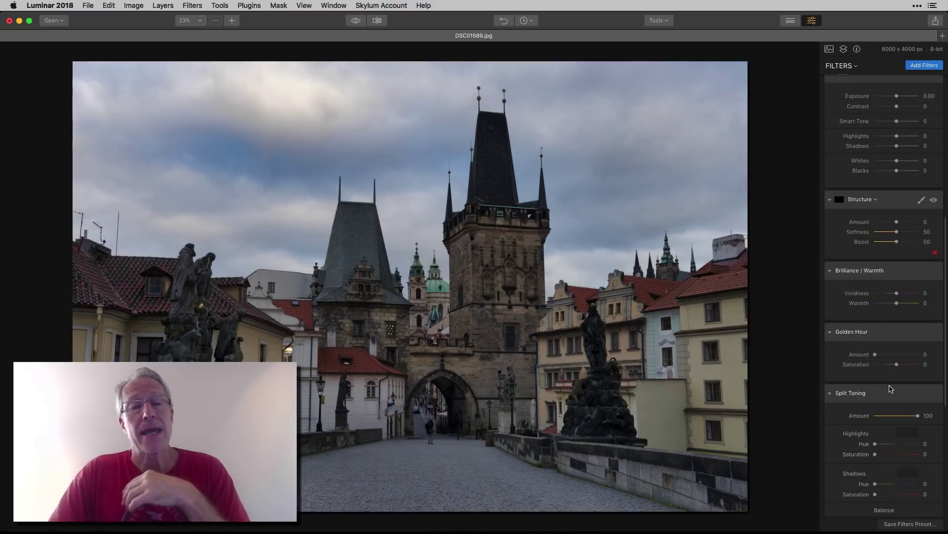
scroll(891, 389, down, 2)
click(897, 282)
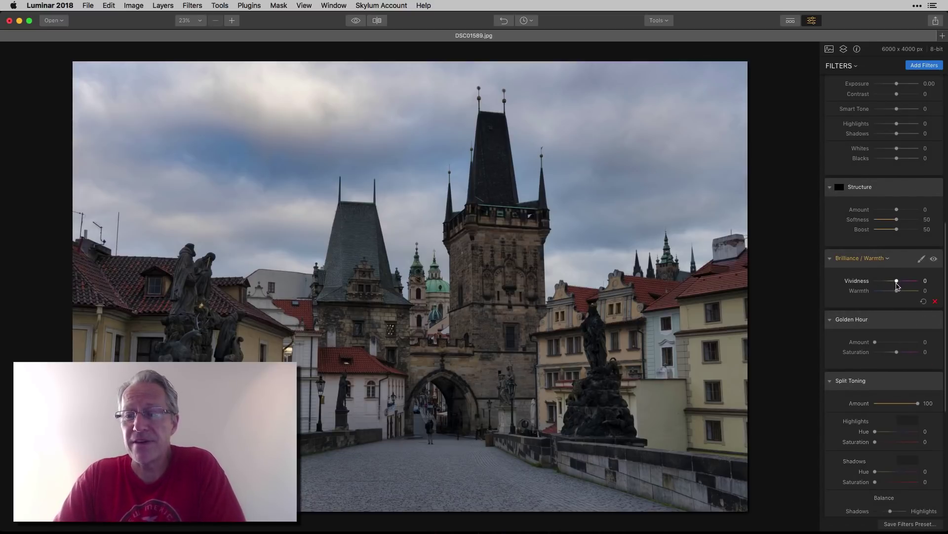
drag(897, 285, 912, 286)
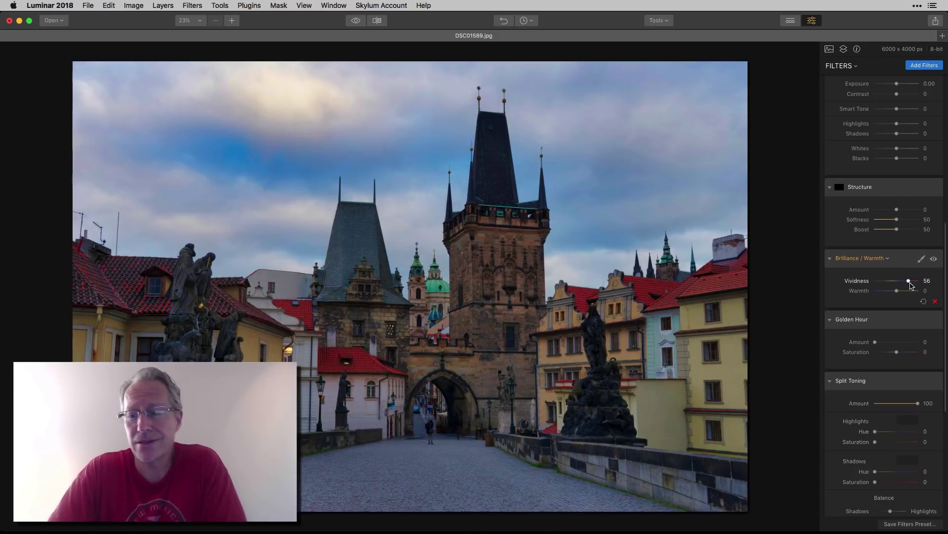
drag(897, 291, 906, 292)
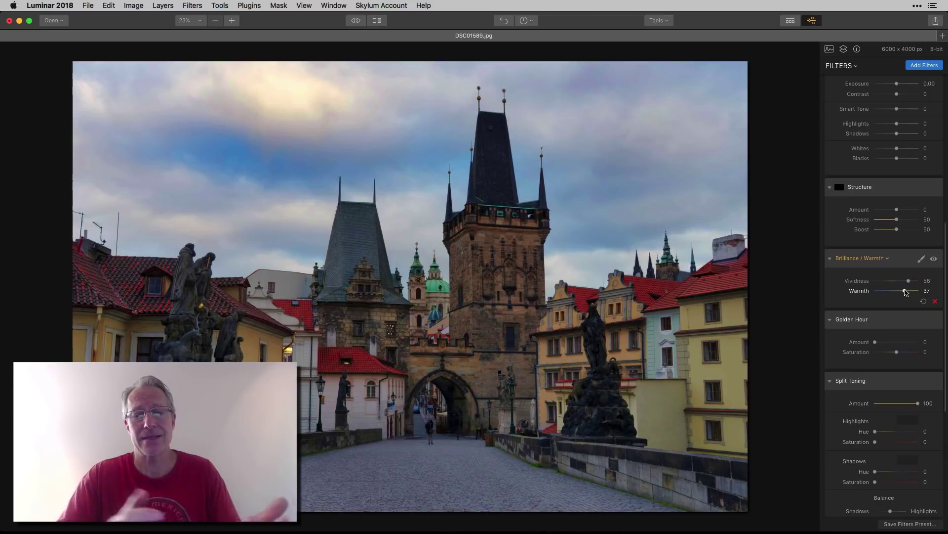
click(356, 22)
click(356, 23)
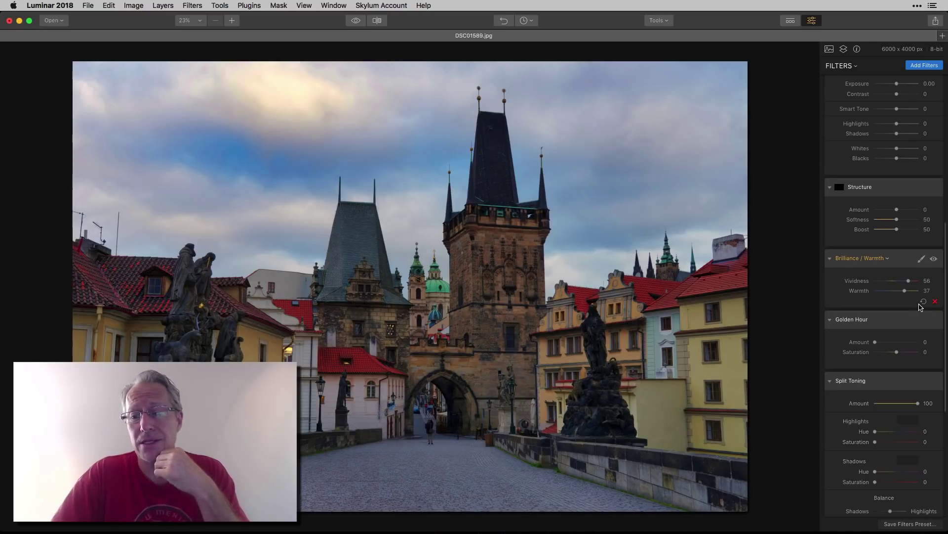
click(922, 301)
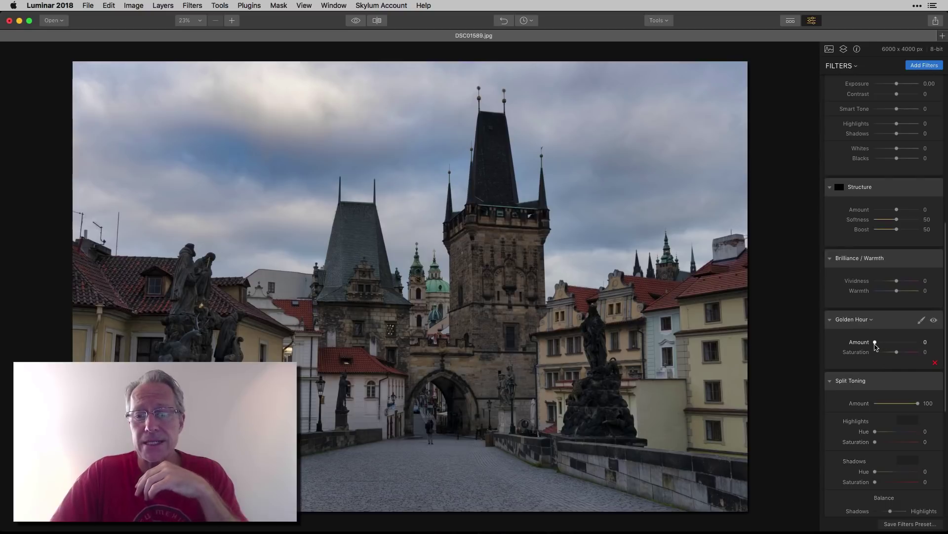
- Try the Golden Hour filter with Amount at 70 and Saturation at 21 and compare with the original photo
drag(875, 342, 902, 353)
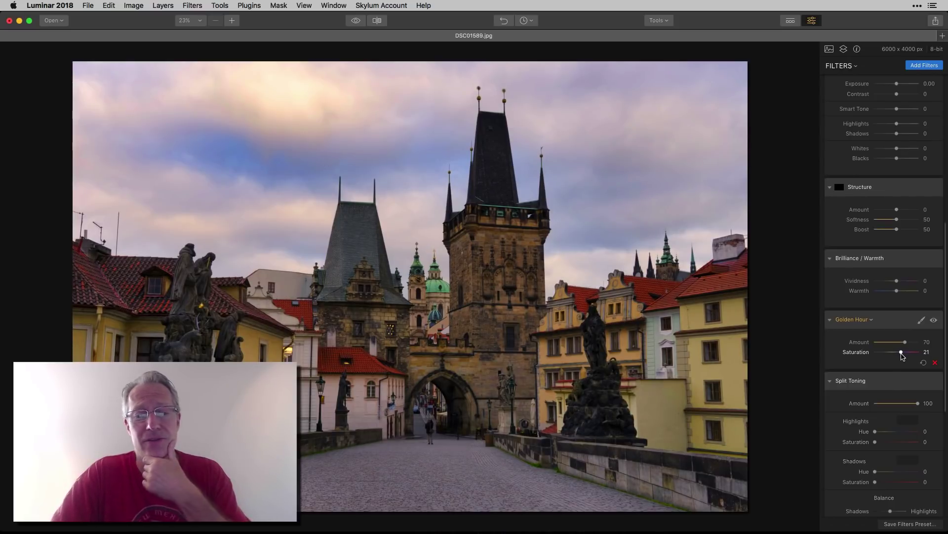
click(355, 22)
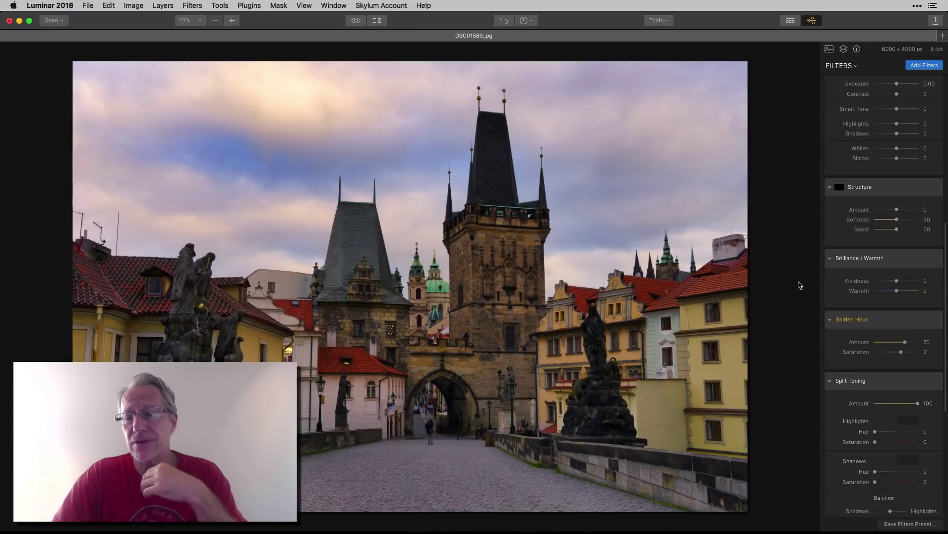
- Reset the Accent AI Filter and compare the photo with the Golden Hour filter hidden and shown
scroll(870, 277, up, 10)
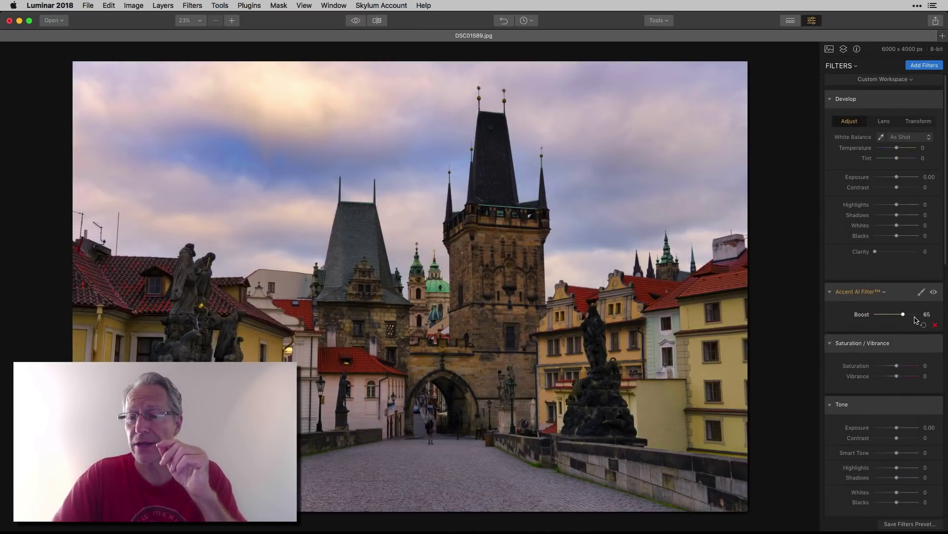
click(924, 326)
scroll(896, 341, down, 5)
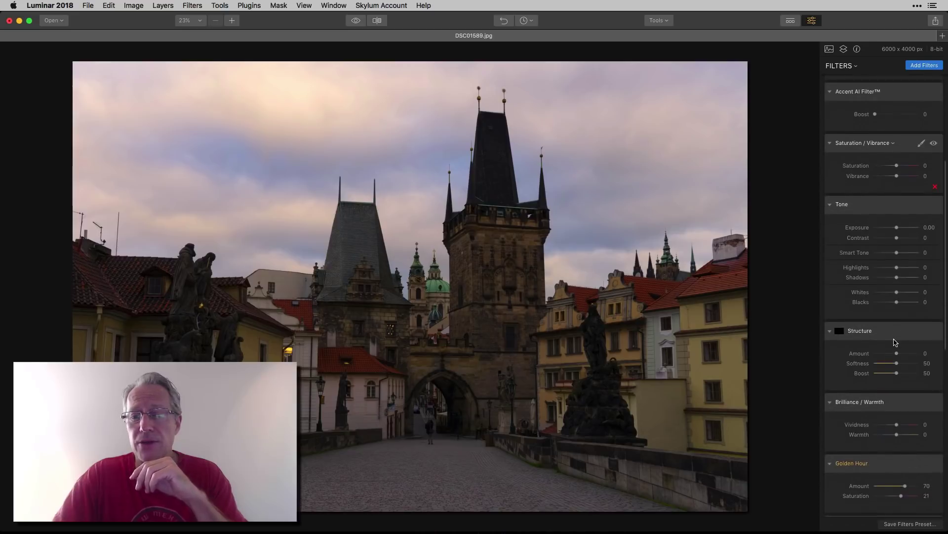
scroll(896, 341, down, 4)
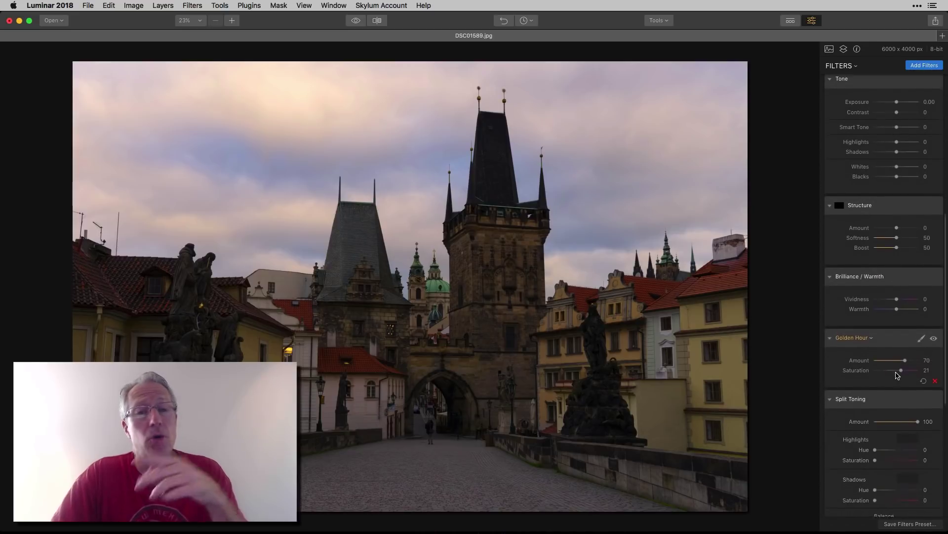
click(935, 336)
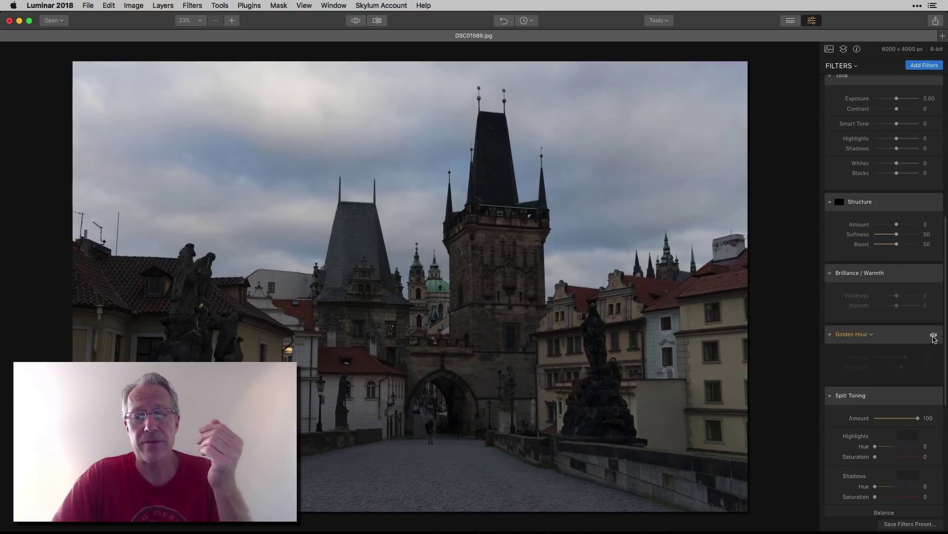
click(934, 335)
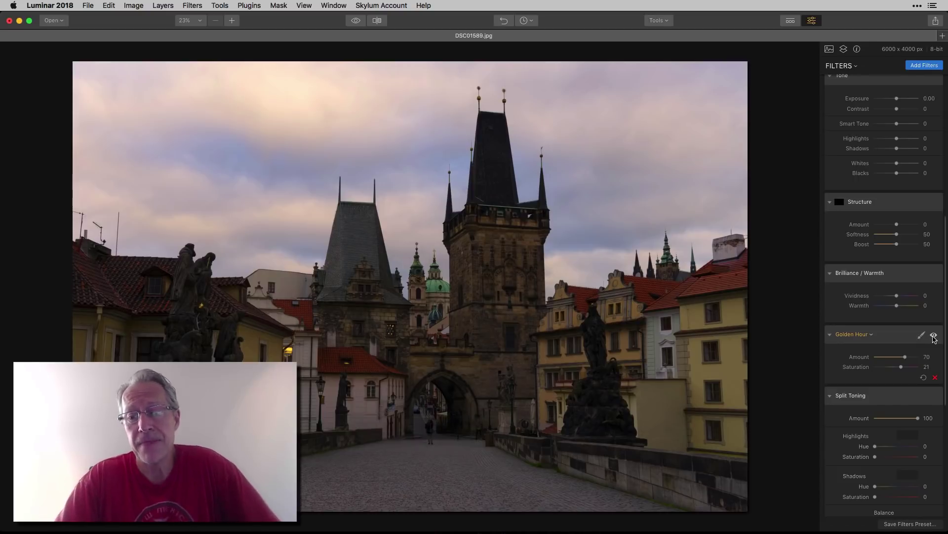
- Reset the Golden Hour filter and set the Accent AI Filter's Boost to 46
click(924, 378)
scroll(921, 193, up, 3)
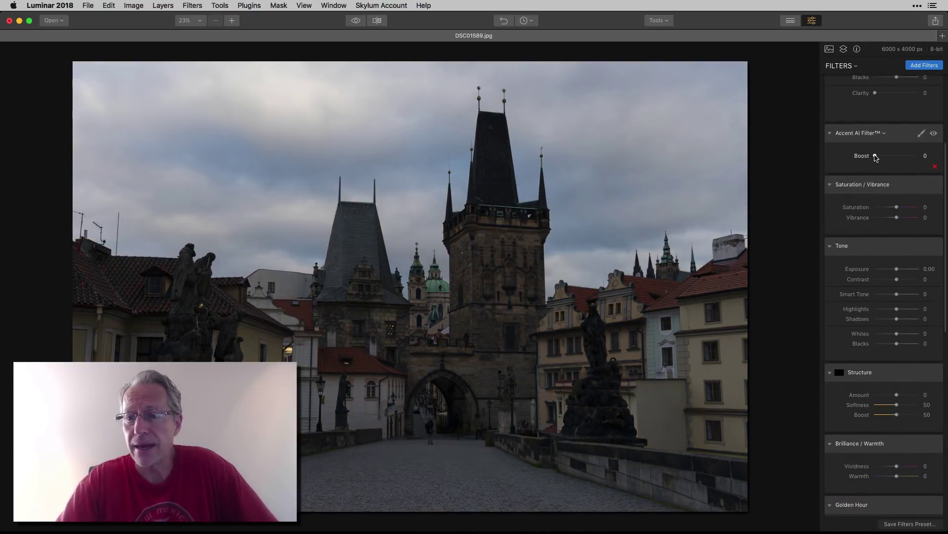
drag(874, 156, 899, 157)
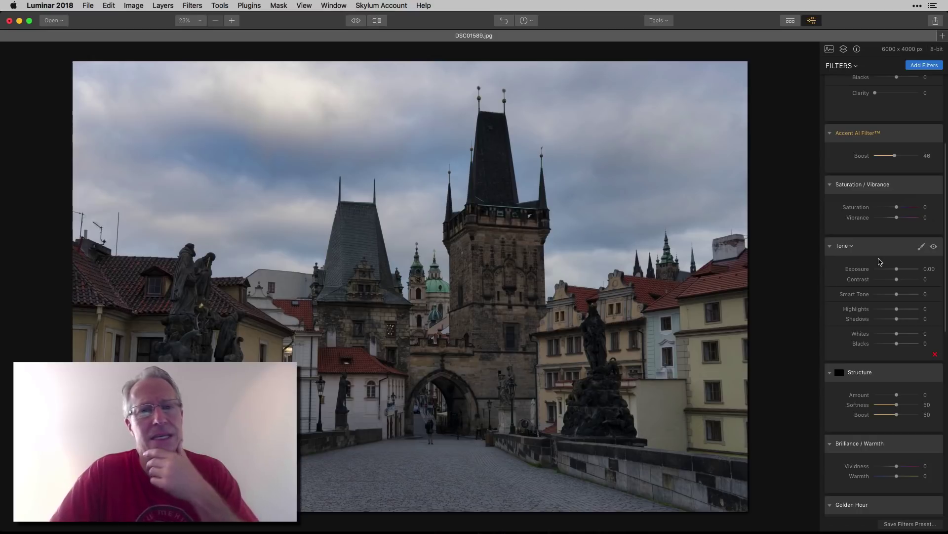
- In Split Toning, set the Highlights to Hue 37 and Saturation 84, and the Shadows to Hue 215 and Saturation 44
scroll(880, 262, down, 3)
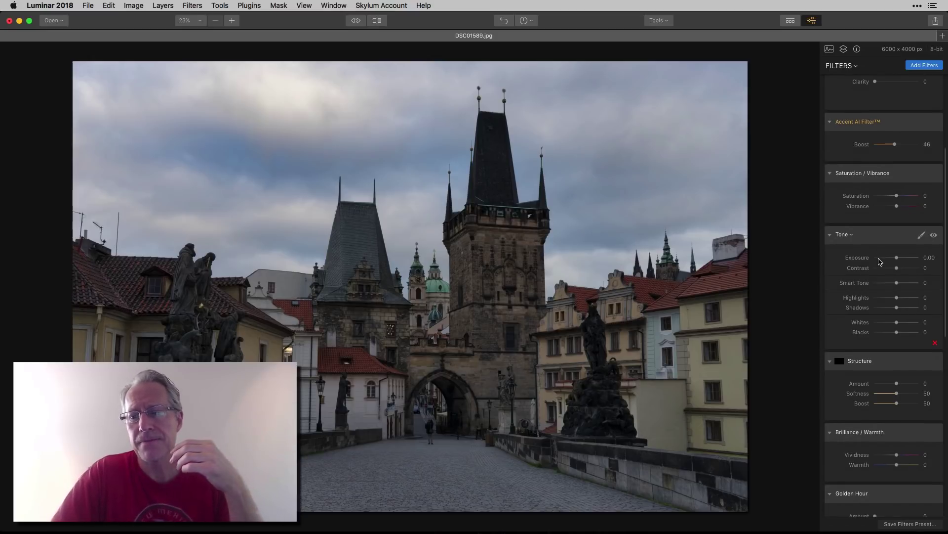
scroll(880, 262, down, 20)
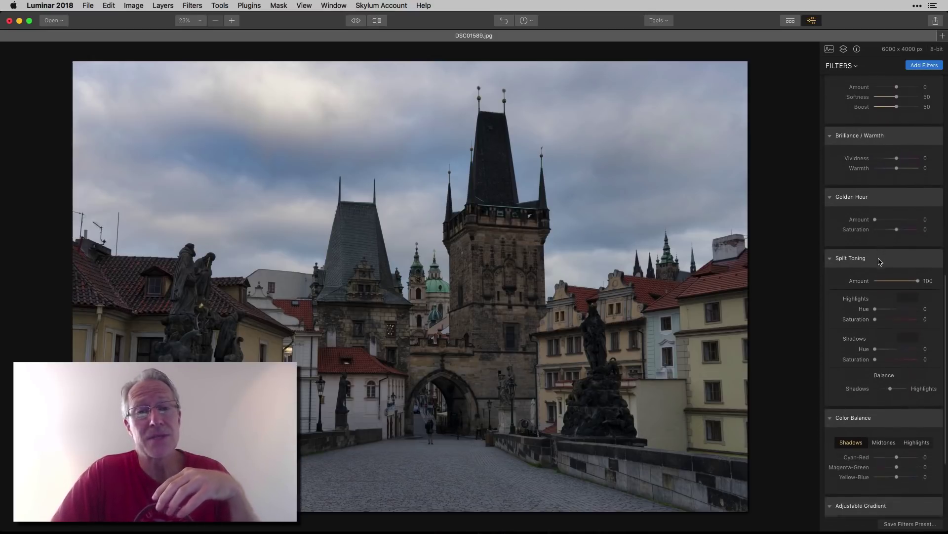
scroll(880, 262, down, 1)
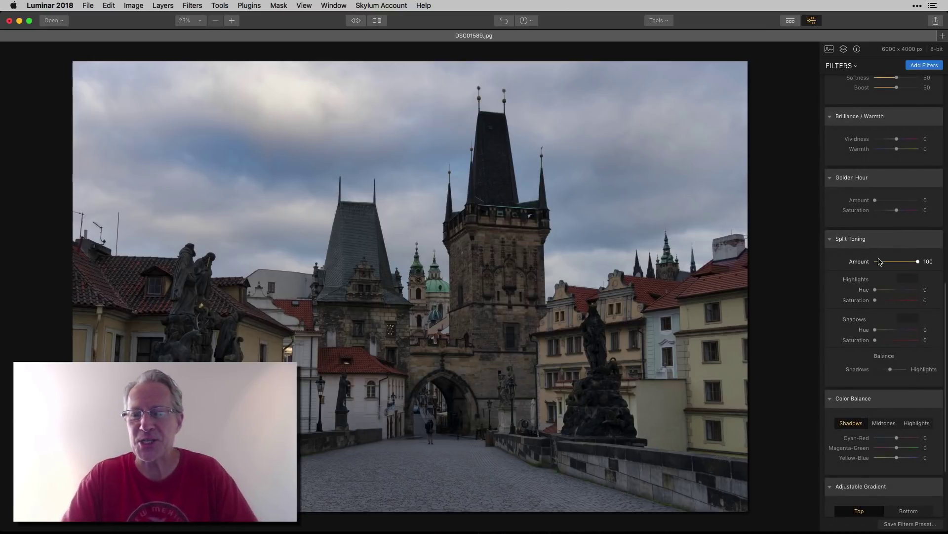
scroll(880, 262, down, 1)
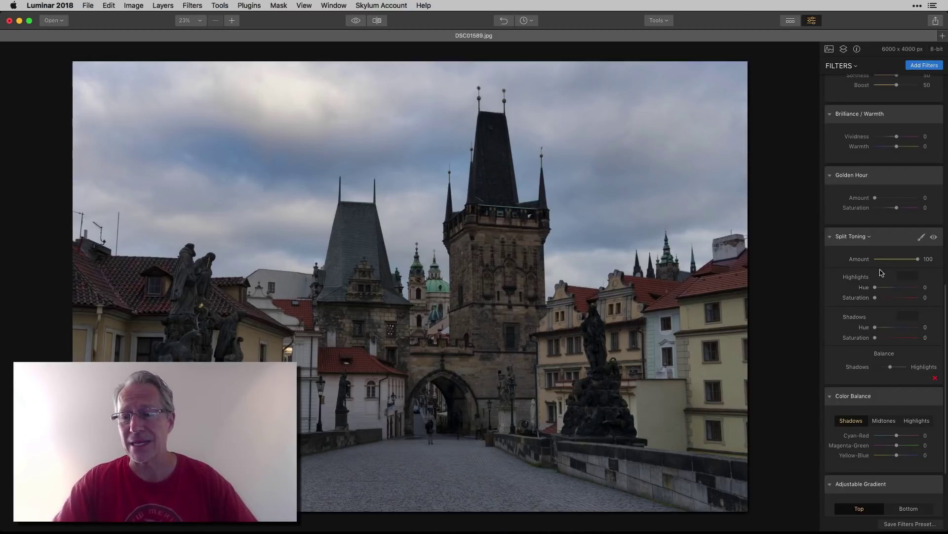
mouse_move(876, 297)
mouse_down()
mouse_move(880, 287)
mouse_move(885, 298)
mouse_move(915, 298)
mouse_move(879, 287)
mouse_up()
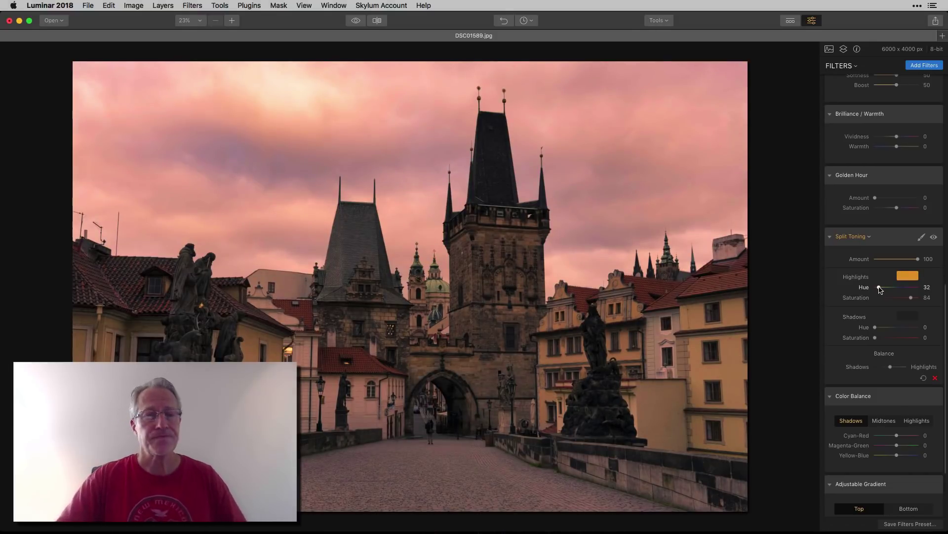
drag(879, 287, 880, 287)
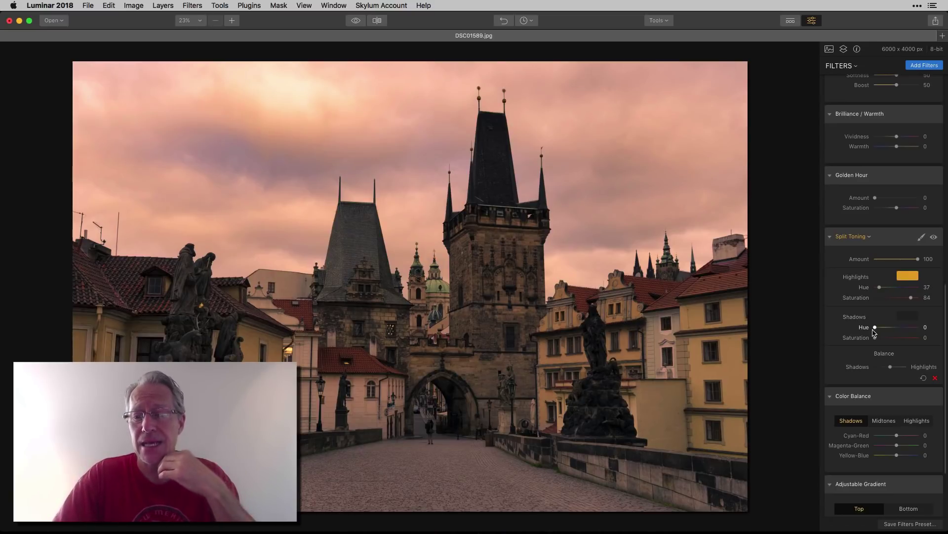
drag(876, 328, 895, 339)
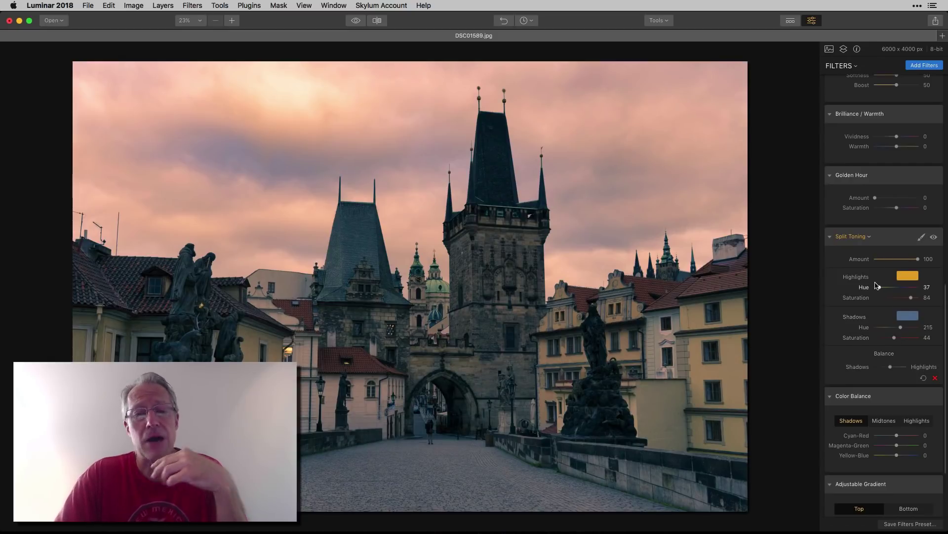
- Try shifting the Split Toning Balance between Shadows and Highlights, returning it to the middle
scroll(871, 203, up, 3)
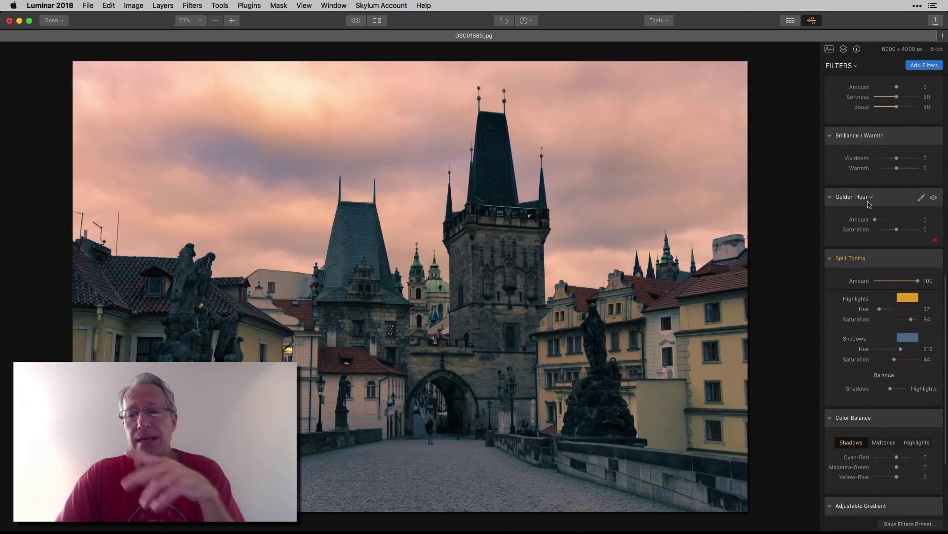
scroll(869, 203, up, 10)
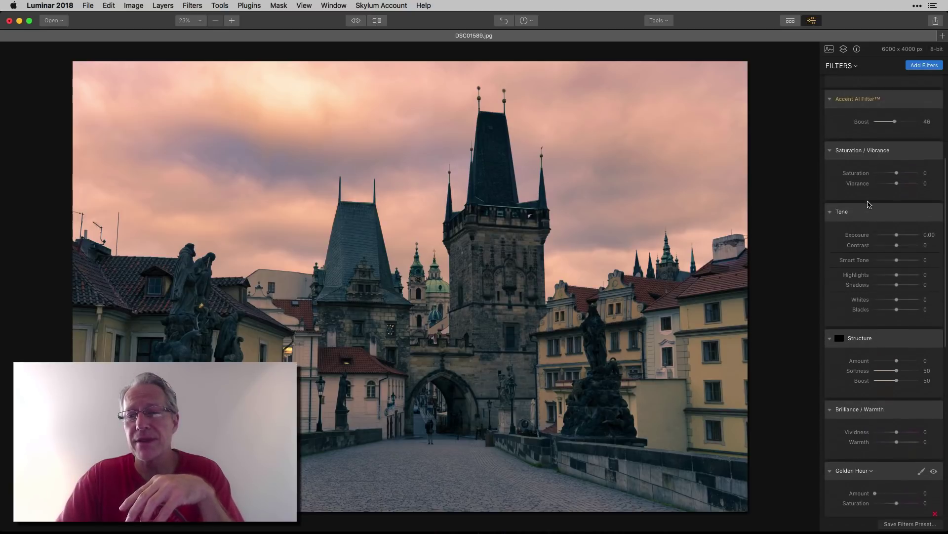
scroll(869, 204, down, 5)
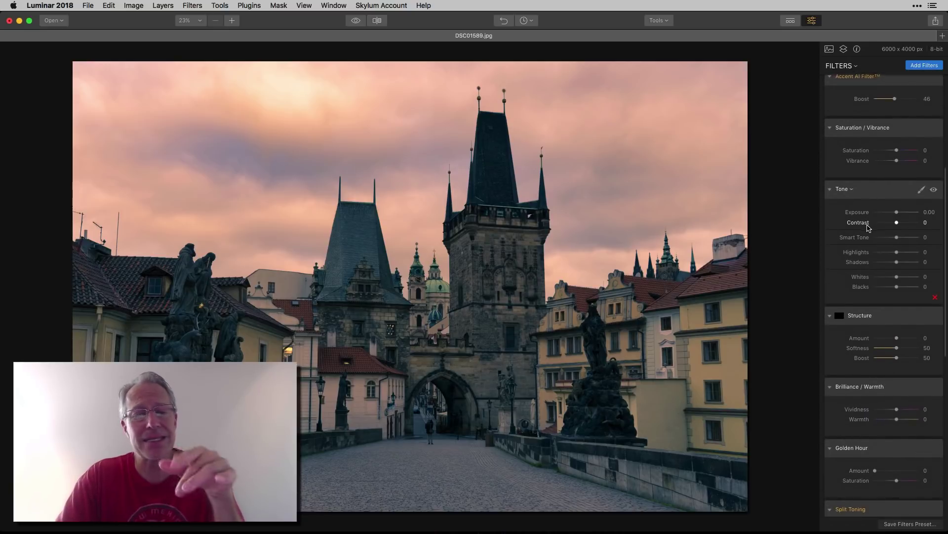
scroll(869, 227, down, 8)
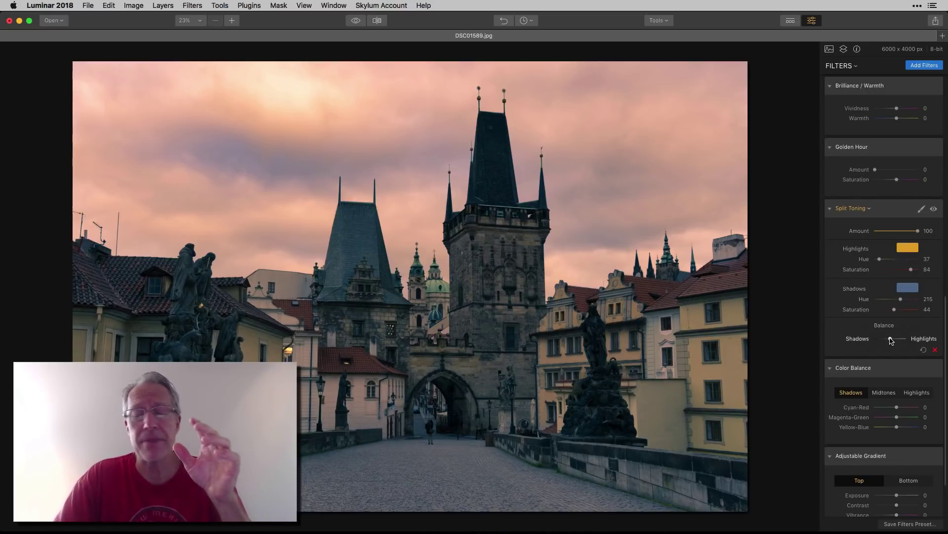
mouse_move(891, 339)
mouse_down()
mouse_move(880, 340)
mouse_move(898, 339)
mouse_move(890, 339)
mouse_up()
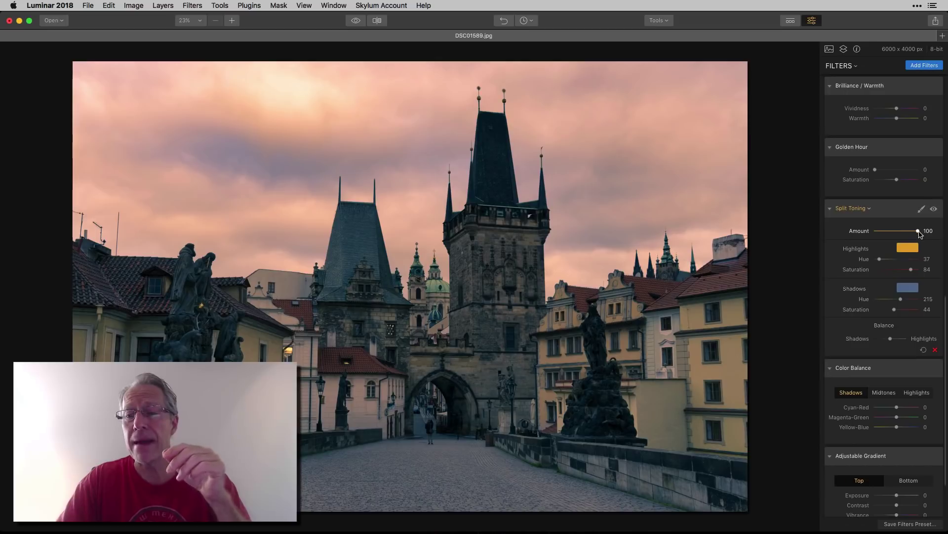
- Try varying the Split Toning Amount, ending at 100, and reset the Split Toning filter
drag(918, 231, 946, 240)
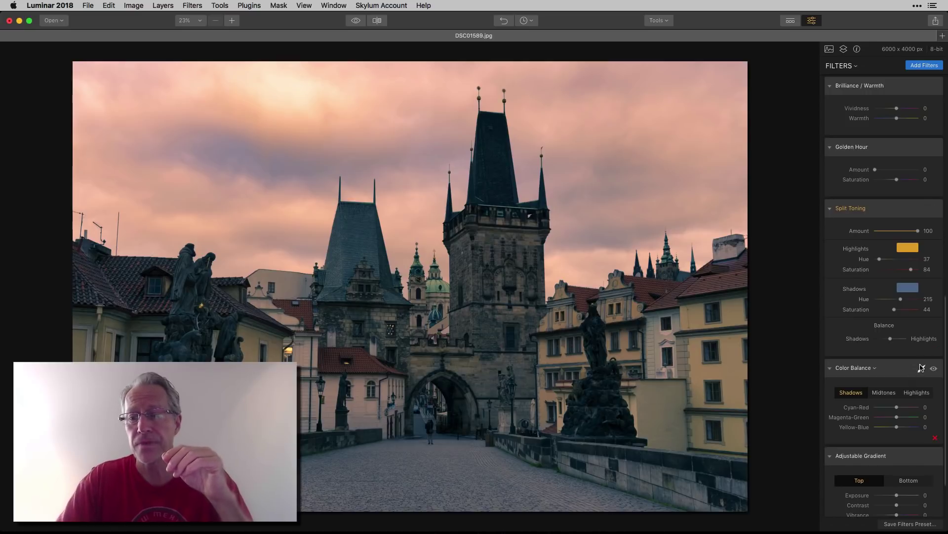
click(923, 350)
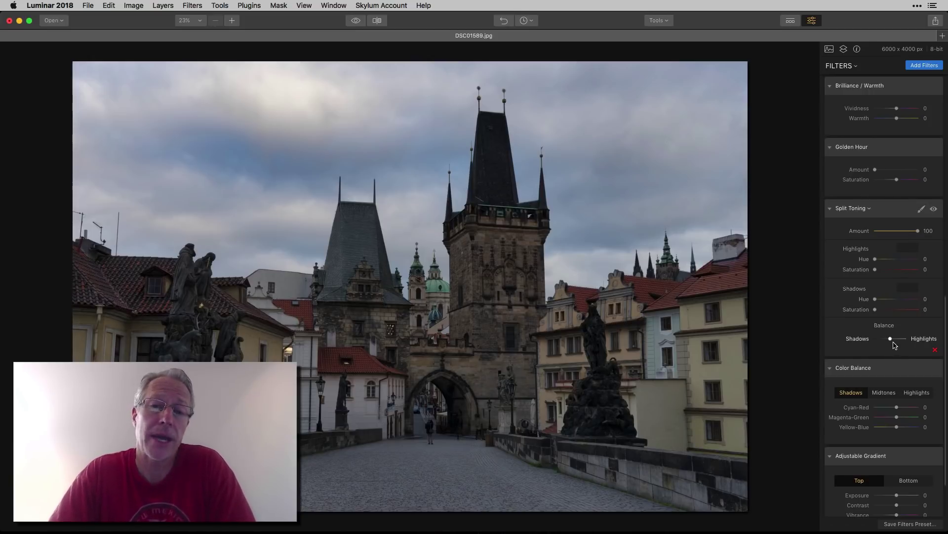
- In Color Balance, try adjusting the Shadows and set the Highlights to Cyan-Red 24, Magenta-Green -11 and Yellow-Blue -19
scroll(896, 344, down, 3)
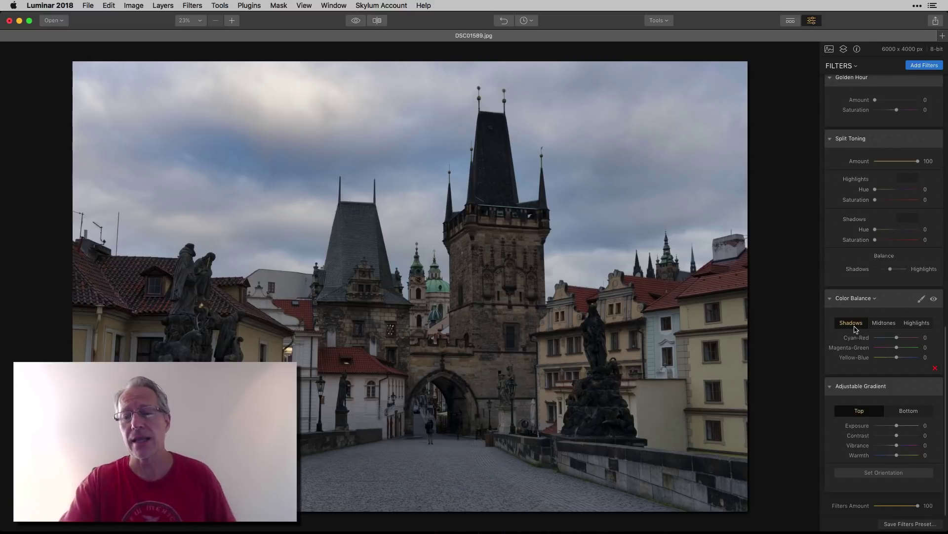
click(883, 323)
click(920, 324)
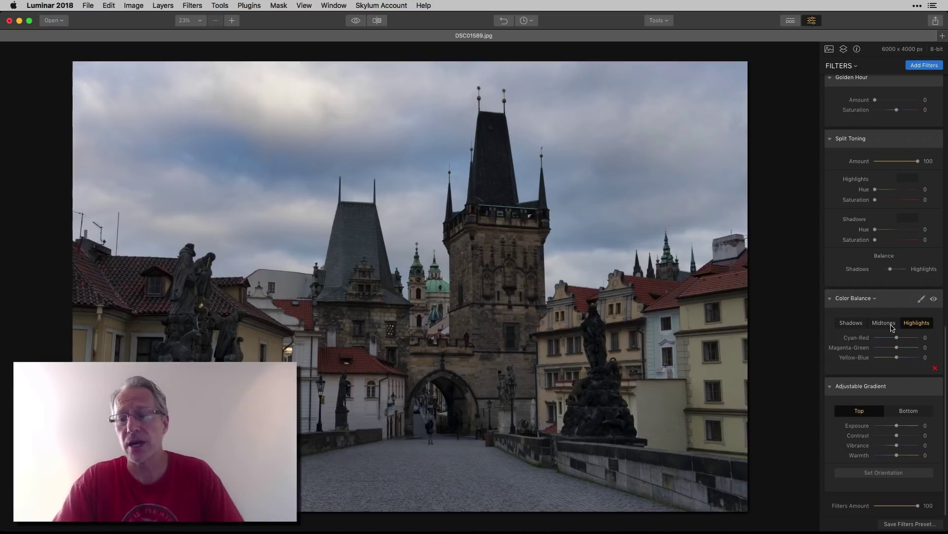
click(861, 326)
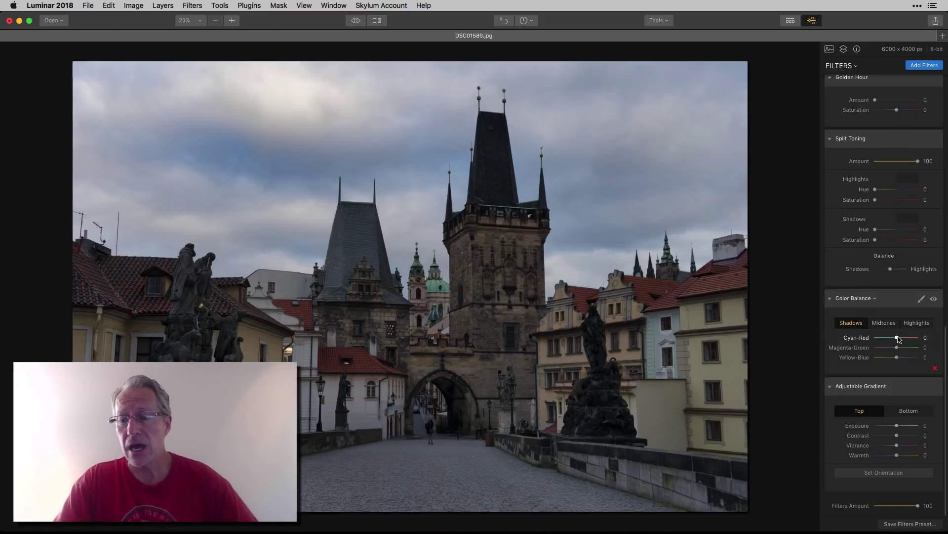
mouse_move(897, 338)
mouse_down()
mouse_move(892, 359)
mouse_move(895, 350)
mouse_up()
click(916, 323)
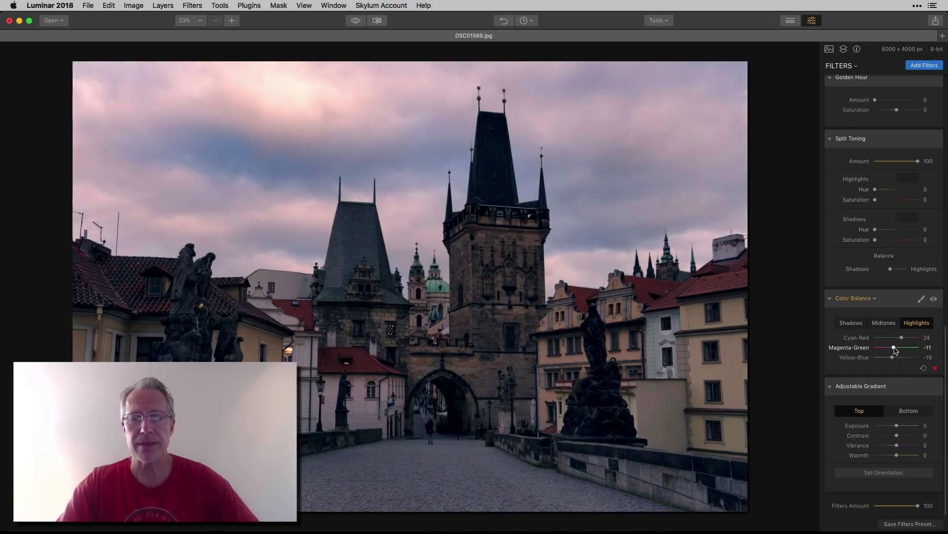
- Compare the photo with the Color Balance filter hidden and shown, and reset the filter
click(934, 299)
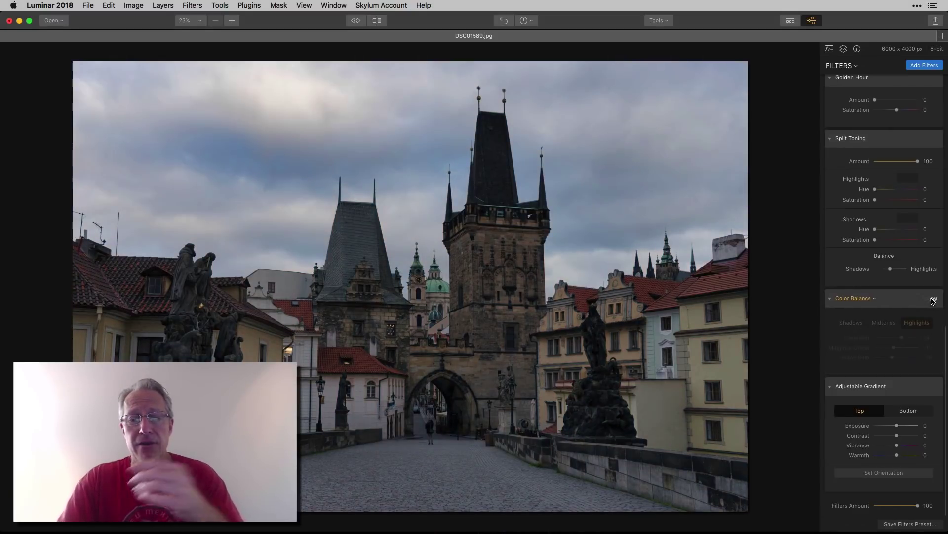
click(934, 299)
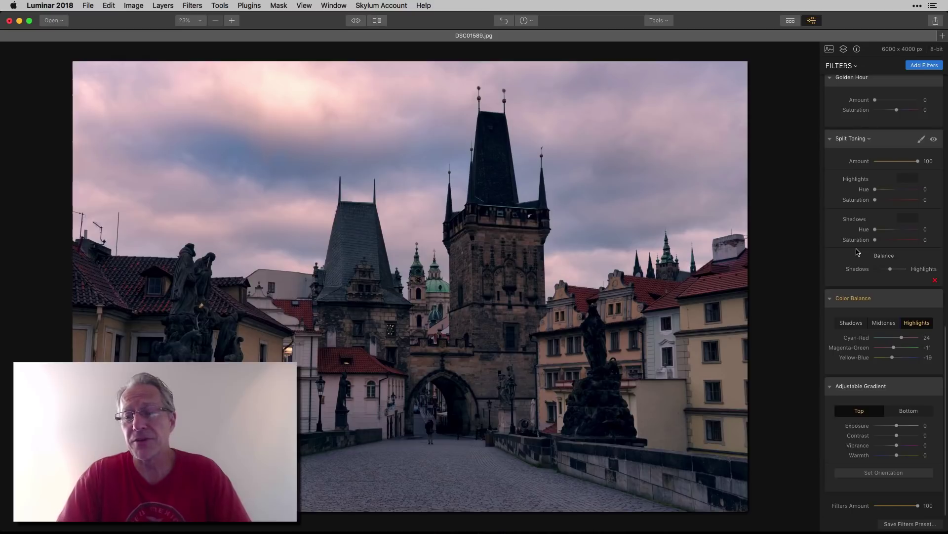
click(923, 369)
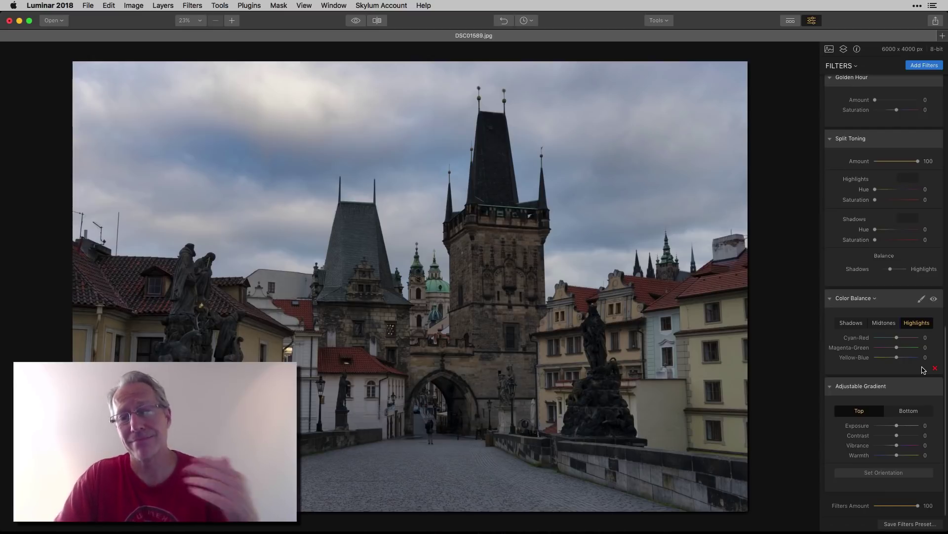
- Set Adjustable Gradient Top to Exposure -52, Contrast 15, Vibrance 29, Warmth 40, and Bottom to Exposure 16, Contrast 31, Vibrance 45, Warmth 44
scroll(923, 369, down, 2)
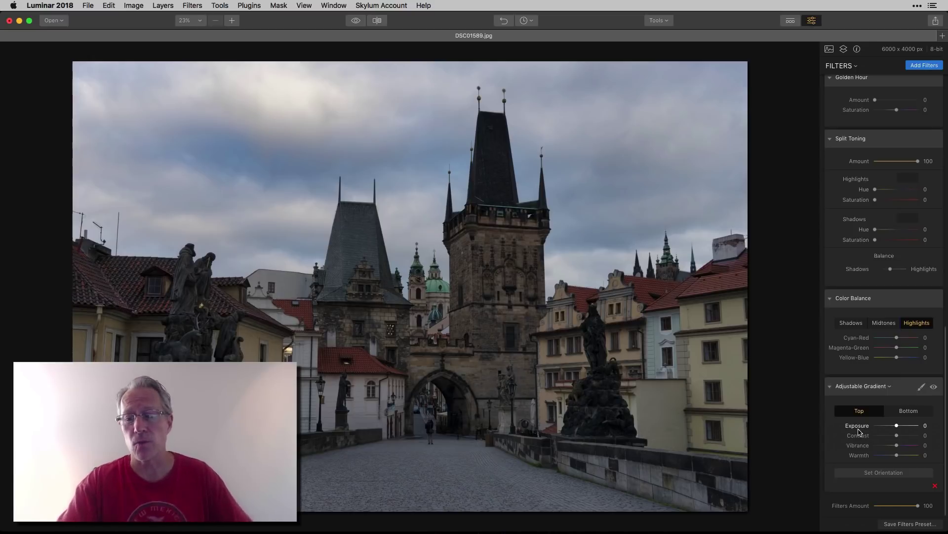
drag(897, 426, 907, 455)
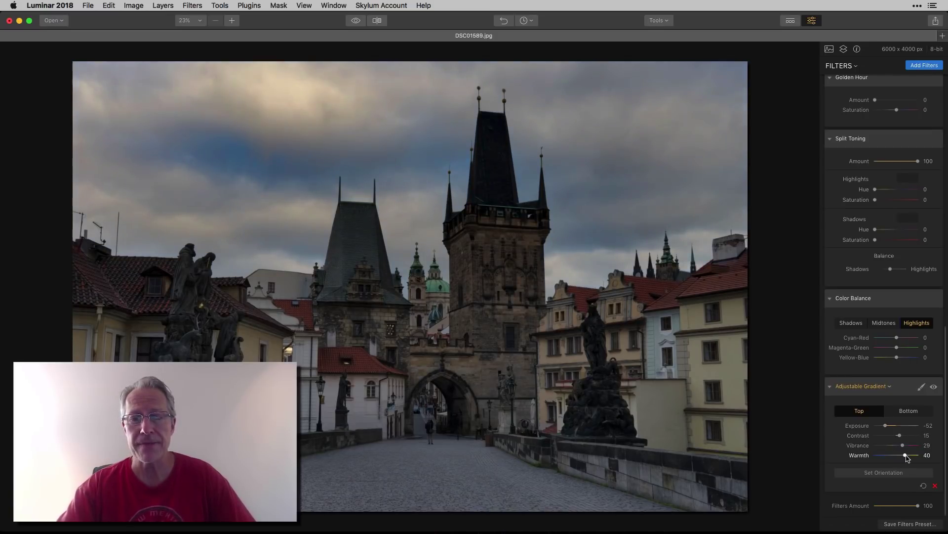
click(915, 414)
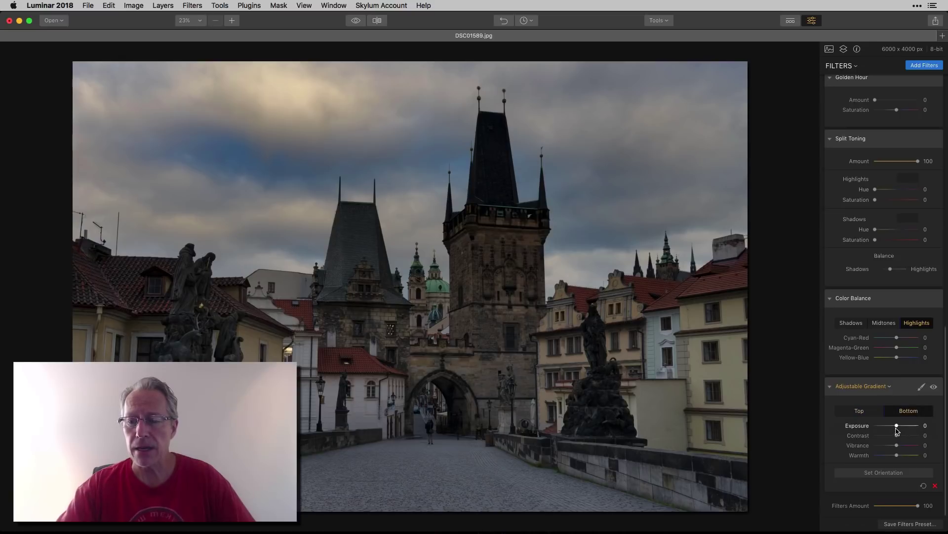
drag(896, 425, 909, 458)
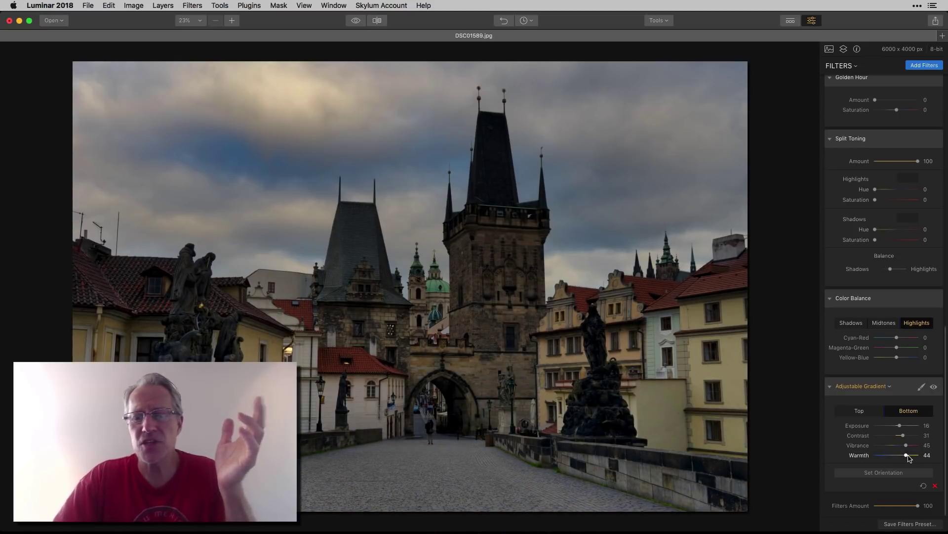
- Orient the Adjustable Gradient with a Rotation of about 6°, Blend about 20 and Horizontal Shift about 52
click(878, 474)
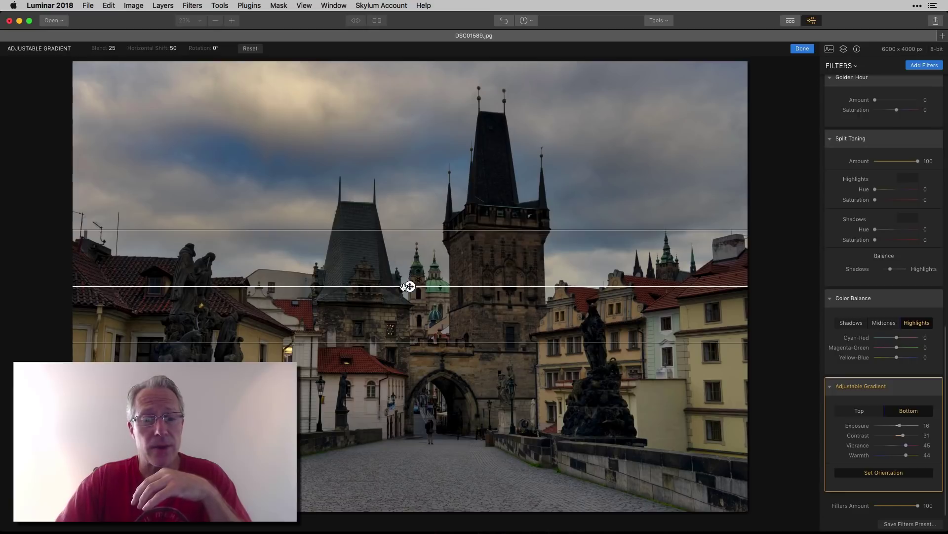
mouse_move(410, 287)
mouse_down()
mouse_move(411, 197)
mouse_move(419, 301)
mouse_move(419, 289)
mouse_up()
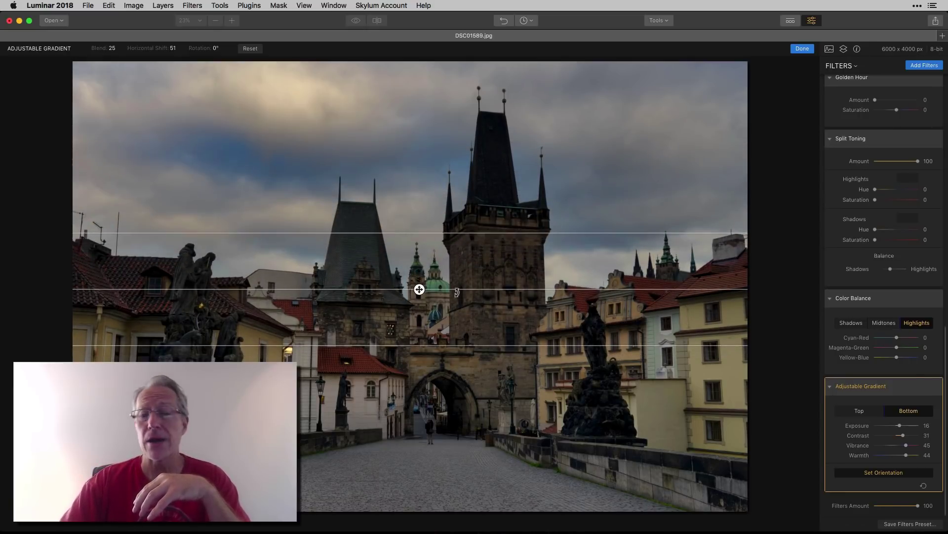
mouse_move(538, 289)
mouse_down()
mouse_move(523, 258)
mouse_move(538, 280)
mouse_up()
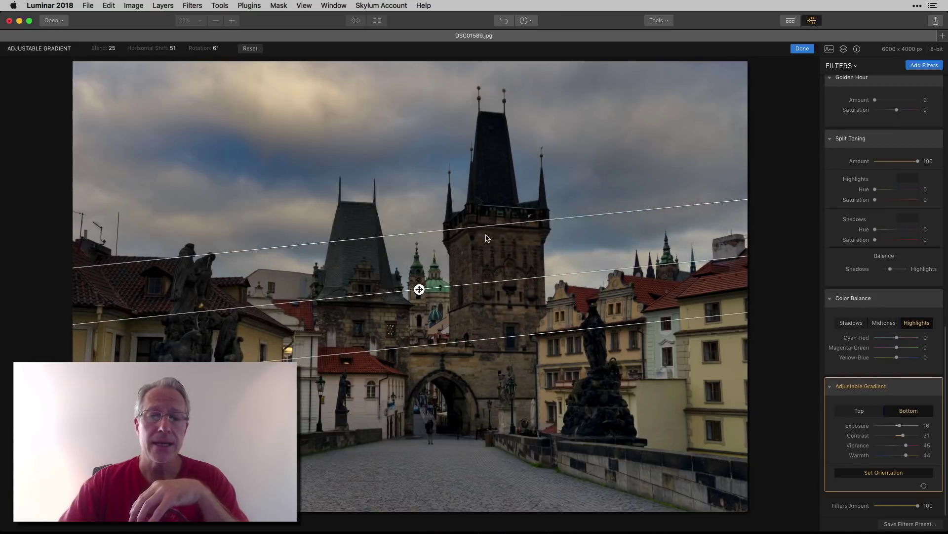
drag(482, 227, 492, 245)
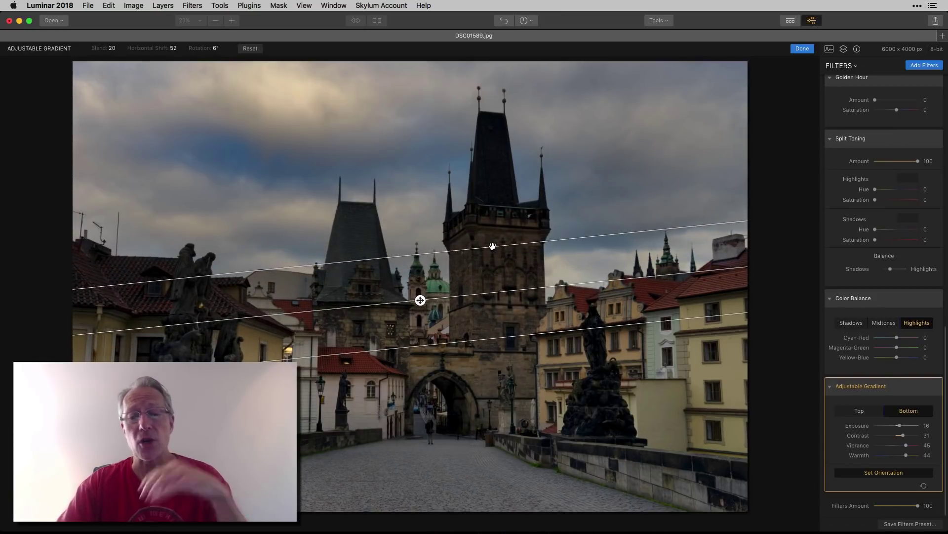
click(802, 48)
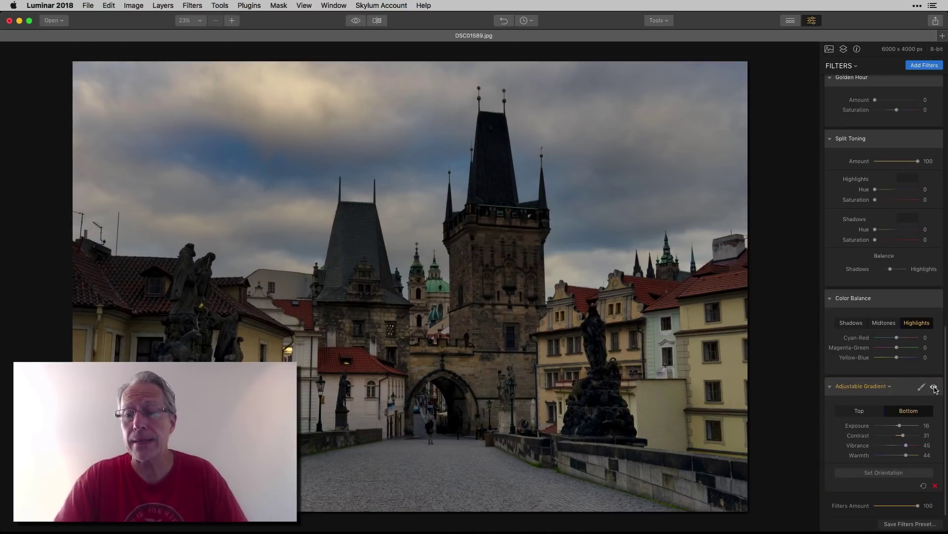
- Compare the photo with the Adjustable Gradient hidden and shown, and reset the filter
click(934, 388)
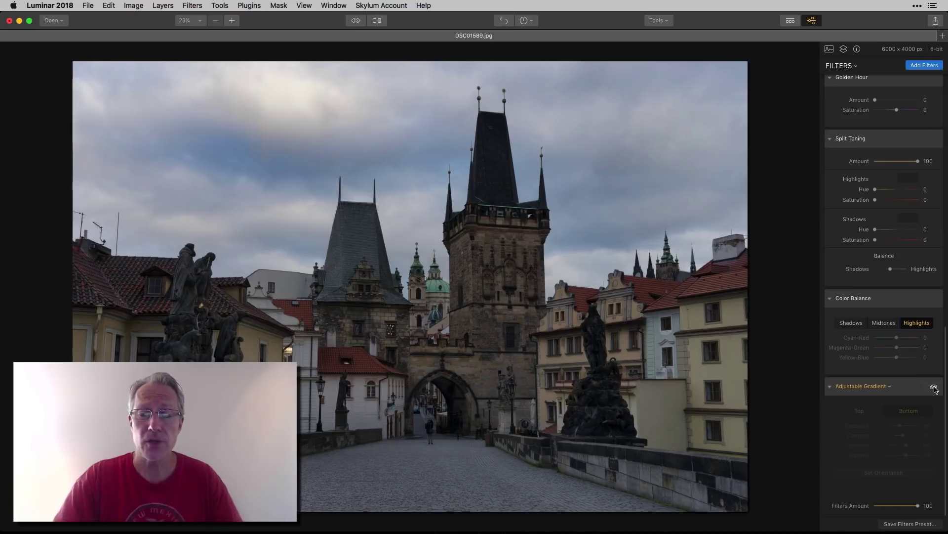
click(934, 387)
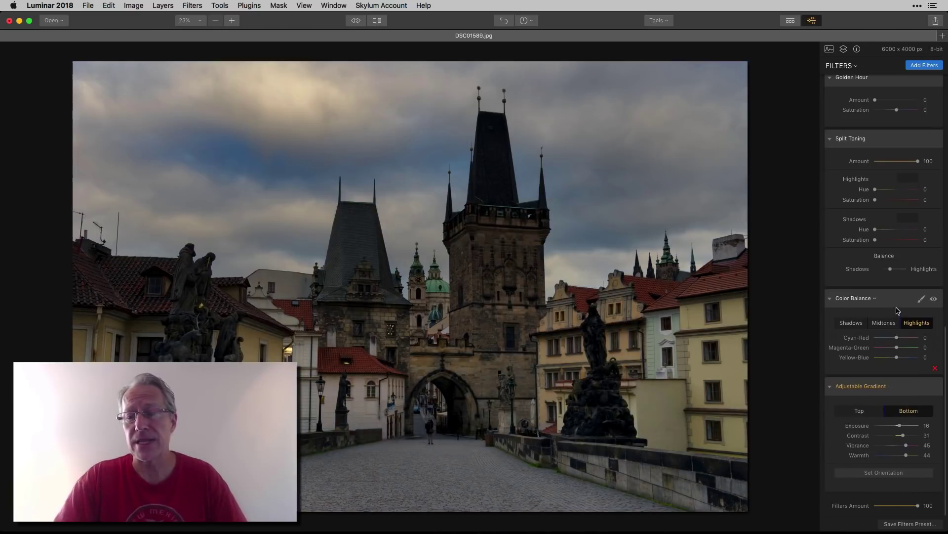
scroll(894, 317, up, 5)
scroll(898, 315, down, 5)
scroll(898, 315, up, 1)
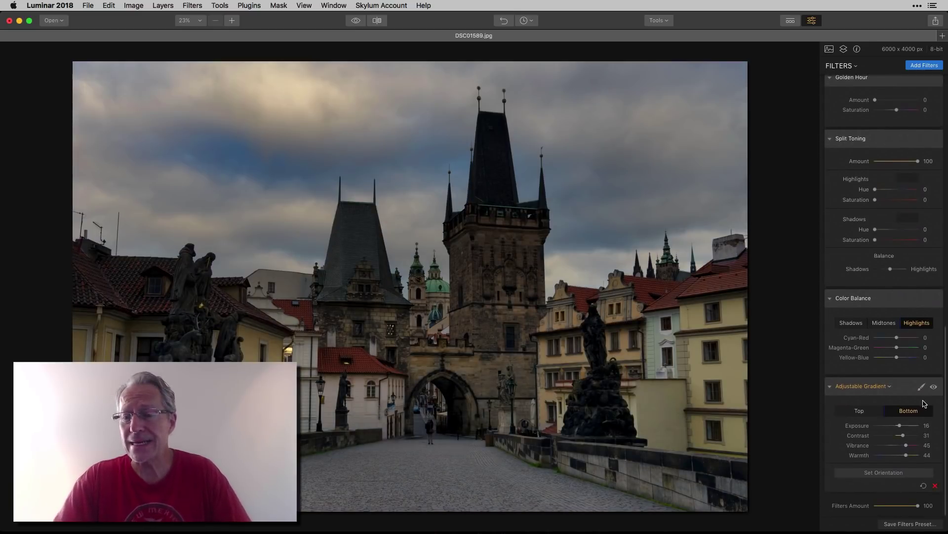
click(935, 486)
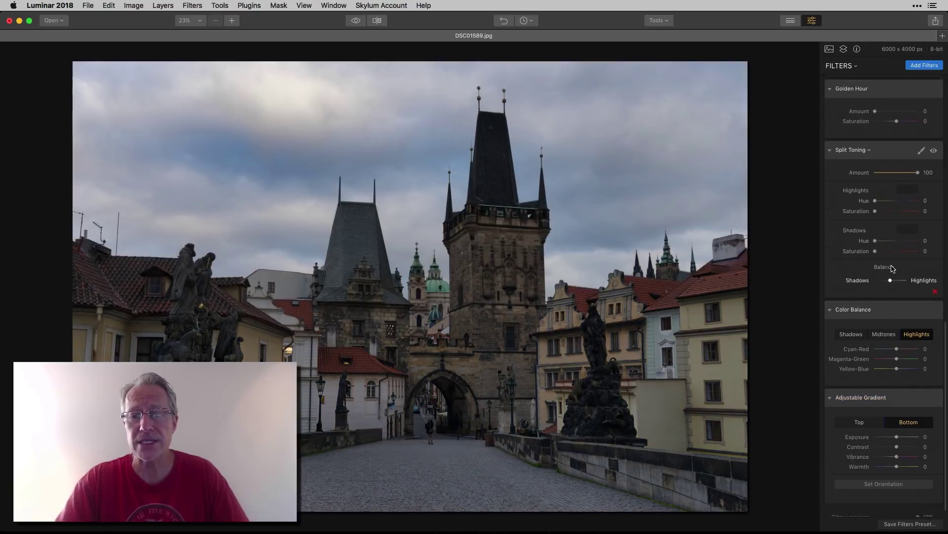
scroll(893, 277, up, 10)
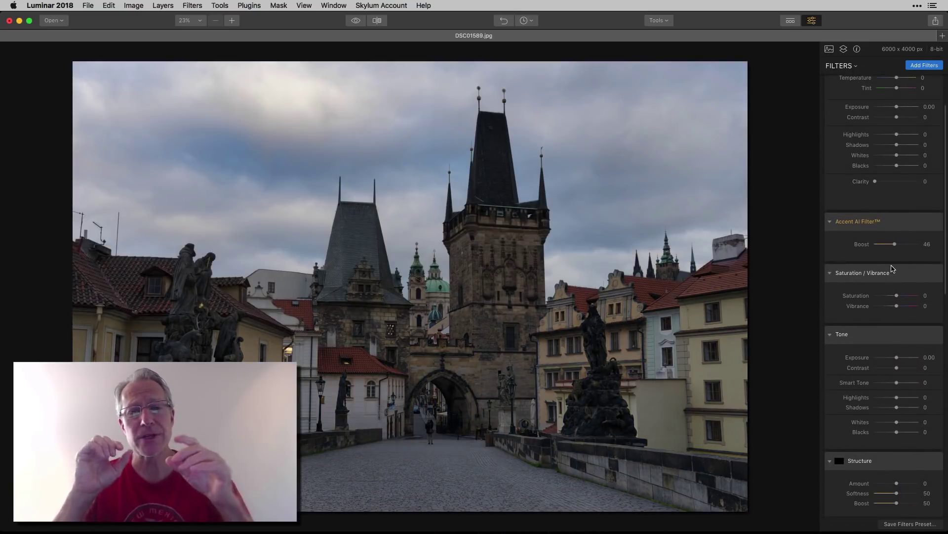